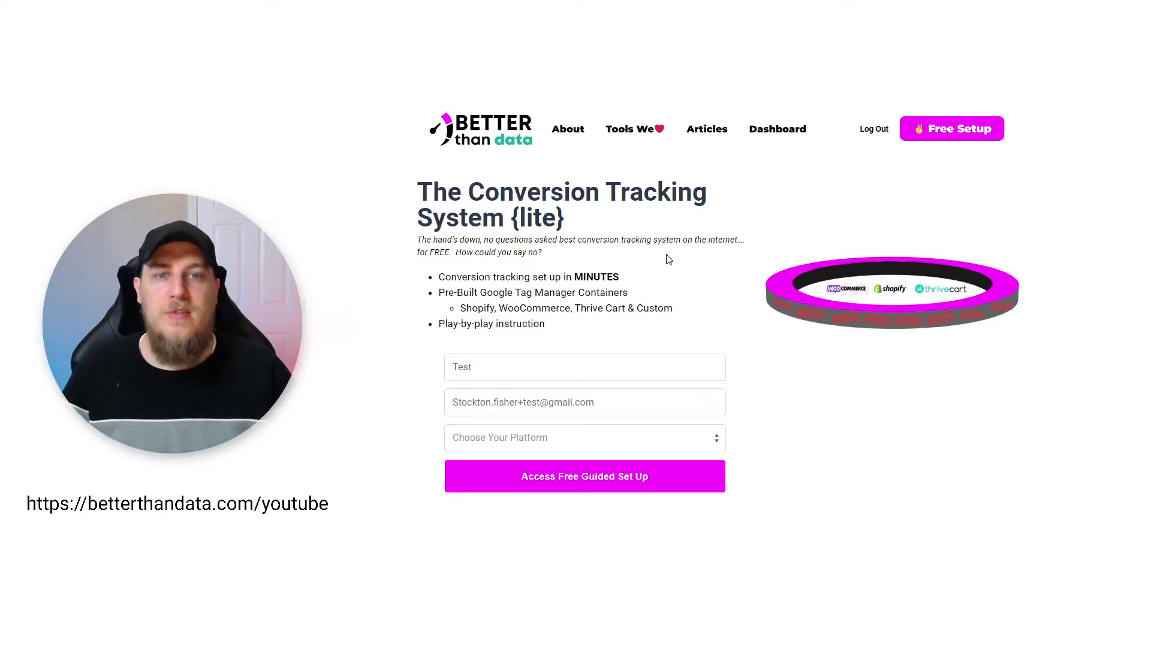
Scroll the free set-up sign-up form down and back up to the platform field
scroll(672, 264, down, 3)
scroll(681, 272, up, 3)
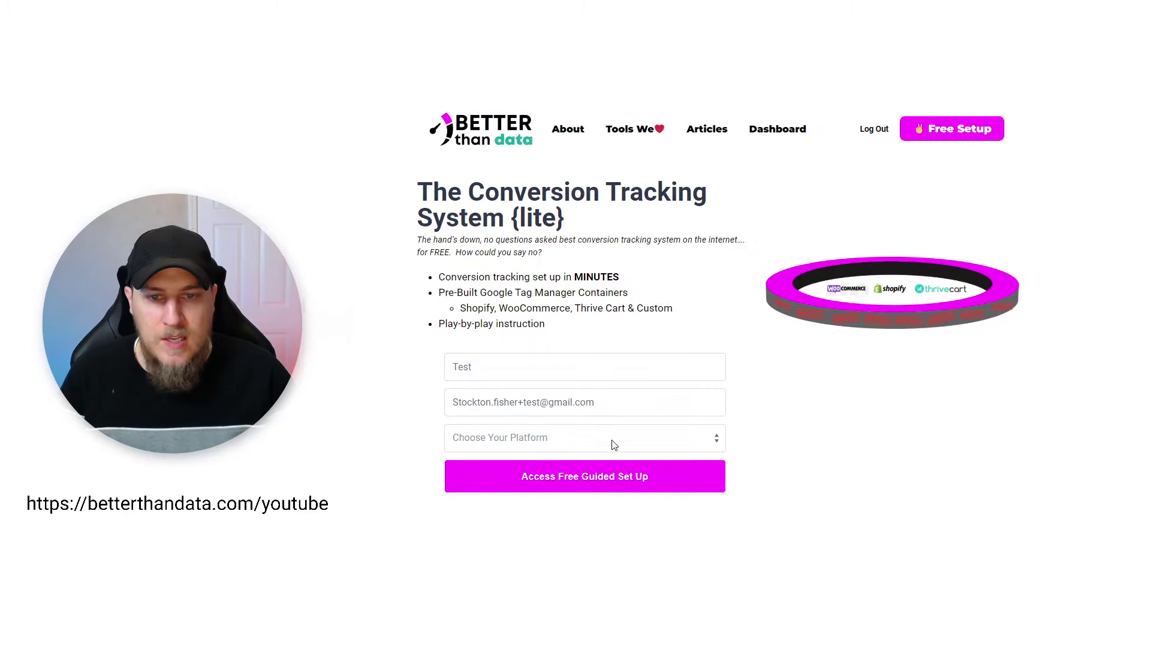
Choose WooCommerce as the platform and submit the free set-up sign-up form
click(602, 436)
click(545, 473)
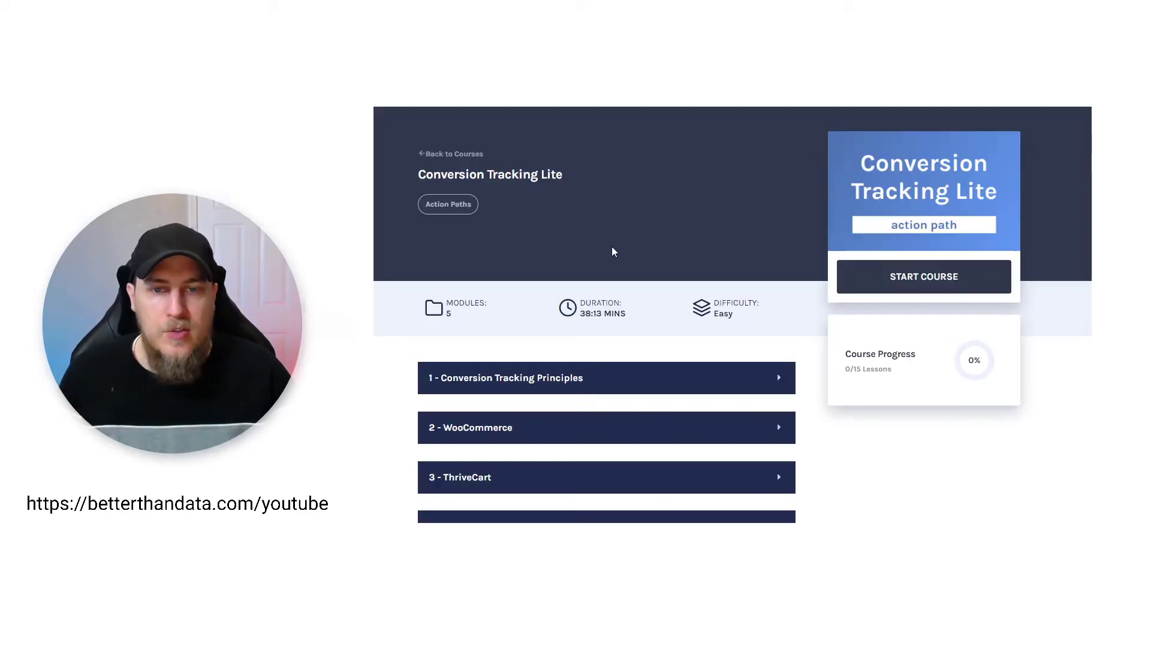
scroll(612, 246, down, 2)
Expand the 2 - WooCommerce module to review its lessons, then collapse it again
click(521, 313)
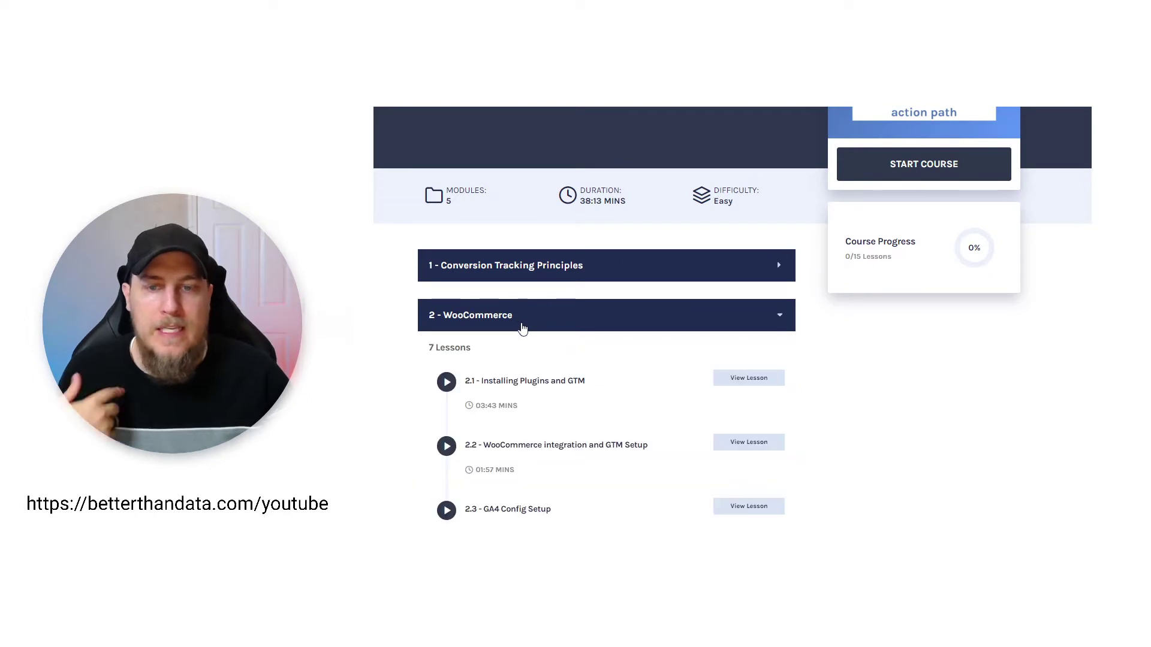
scroll(519, 326, down, 3)
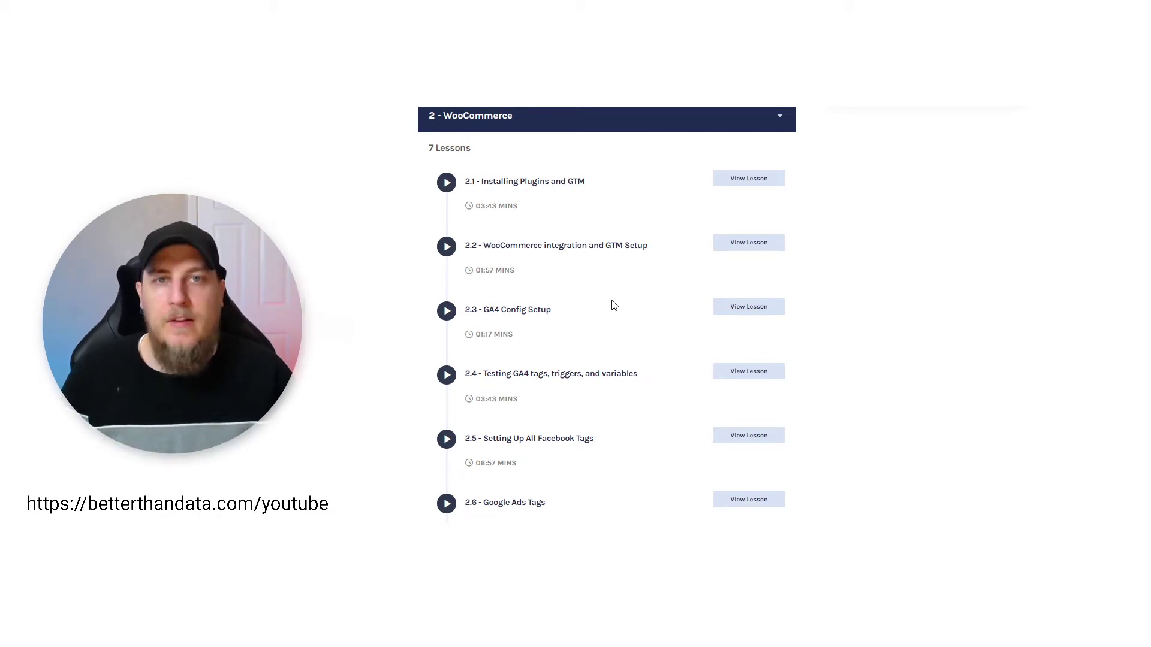
scroll(623, 304, up, 4)
scroll(627, 306, down, 2)
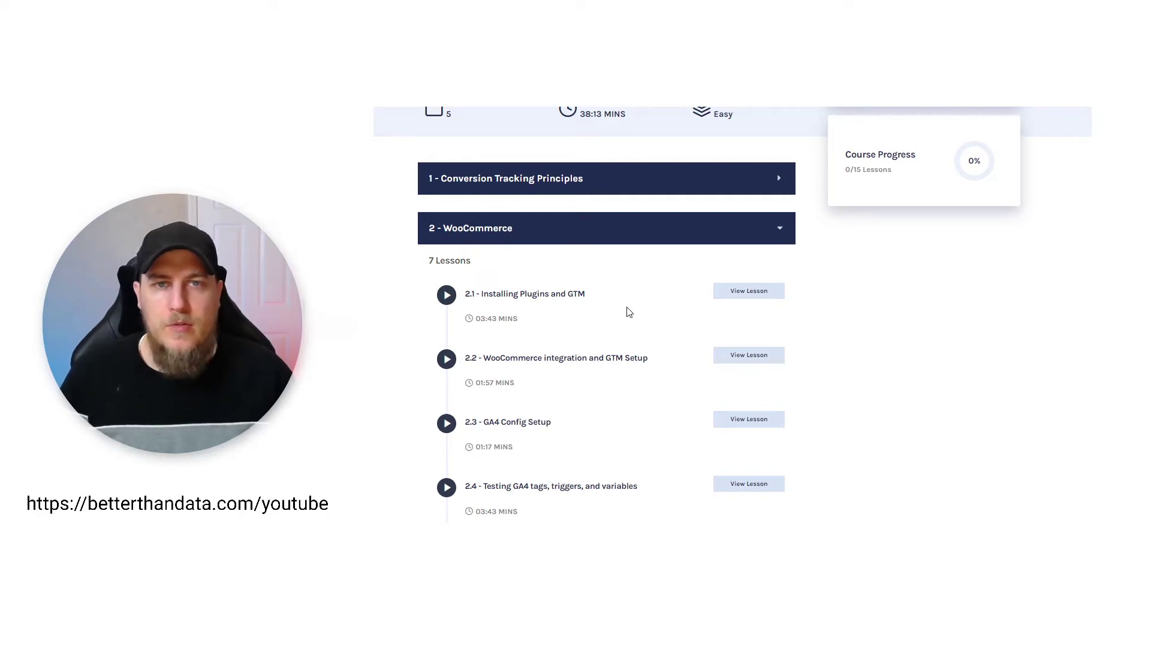
scroll(629, 312, down, 3)
scroll(412, 342, up, 3)
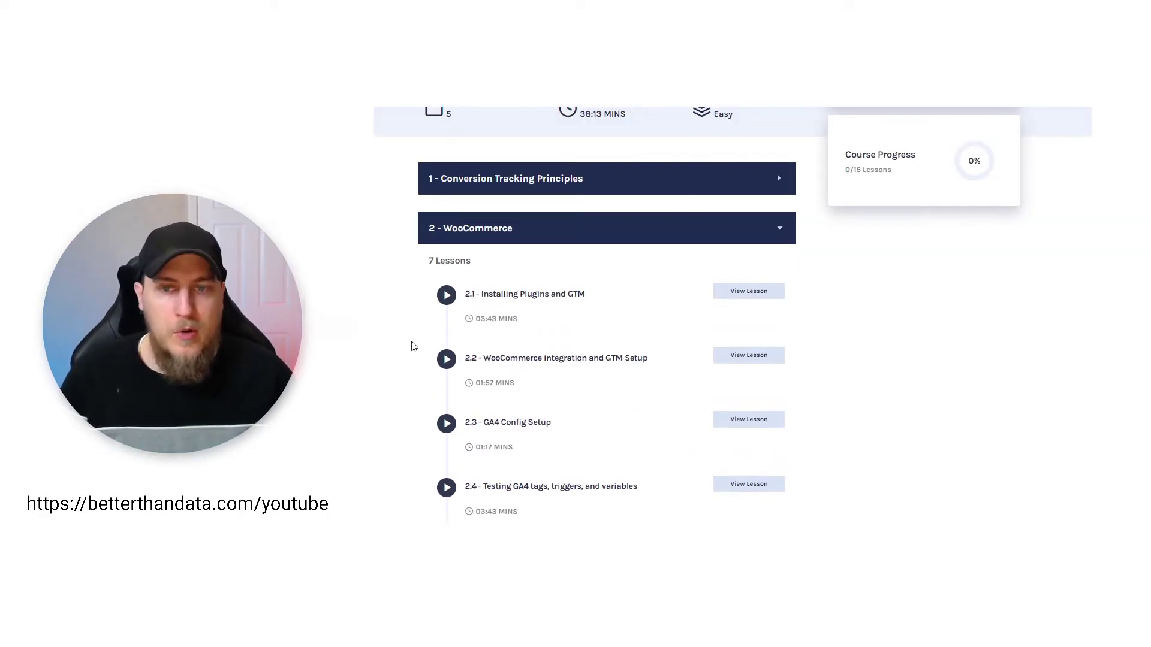
click(579, 232)
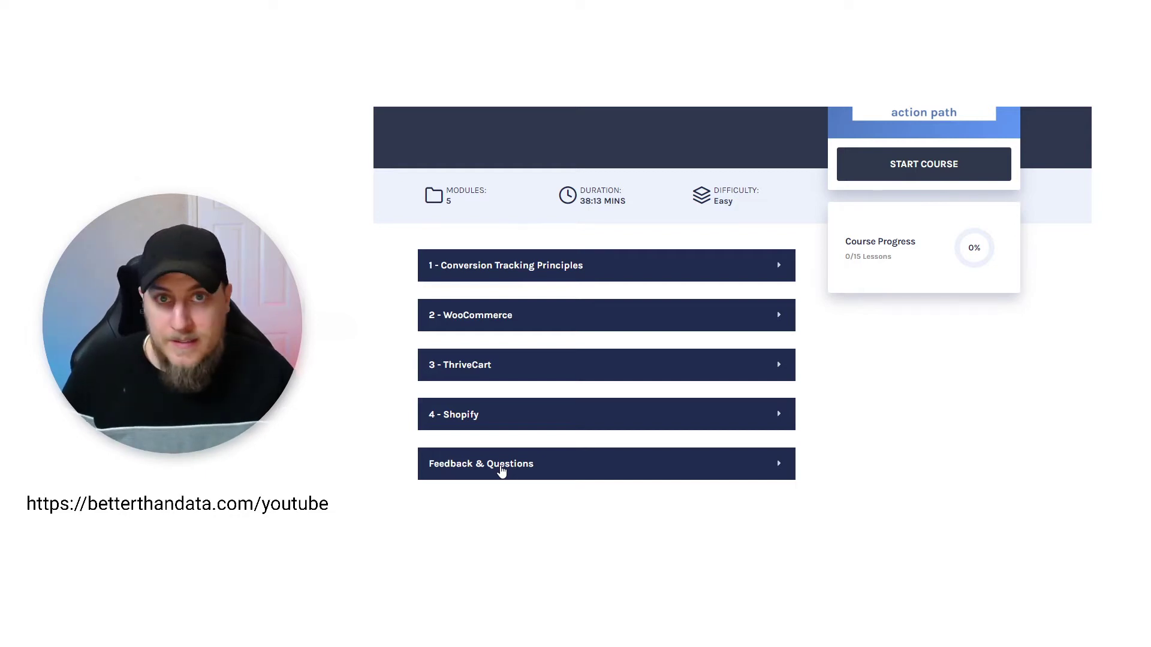
scroll(503, 461, up, 2)
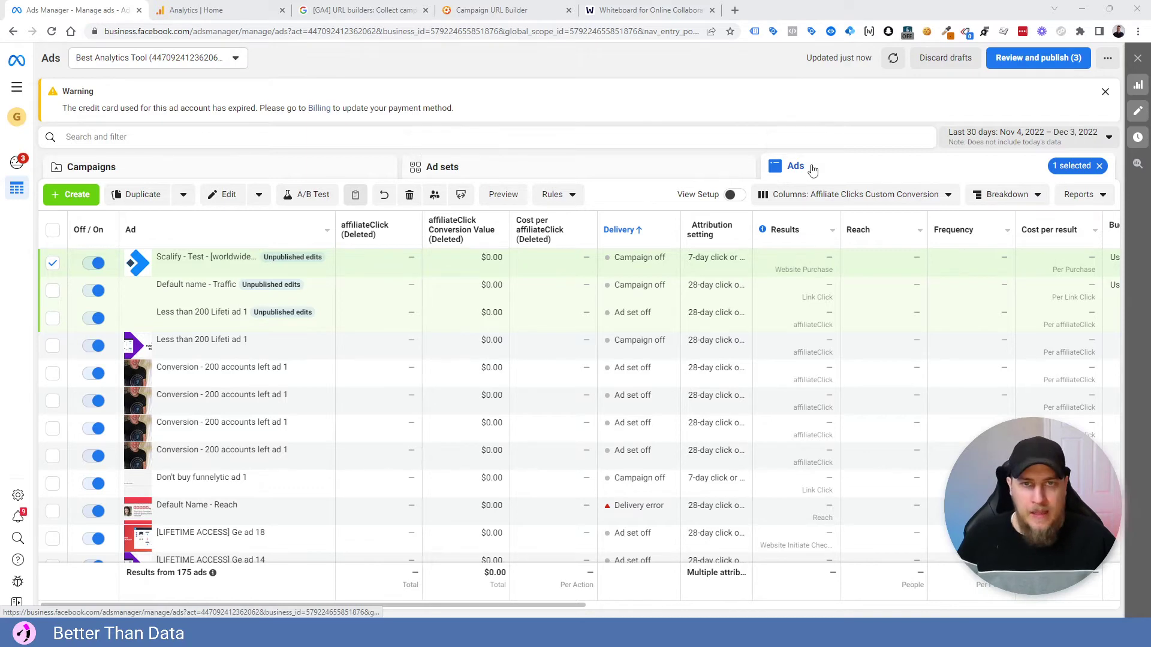
Cancel duplicating the Scalify - Test ad, open it for editing, and scroll to URL parameters
key(ctrl+d)
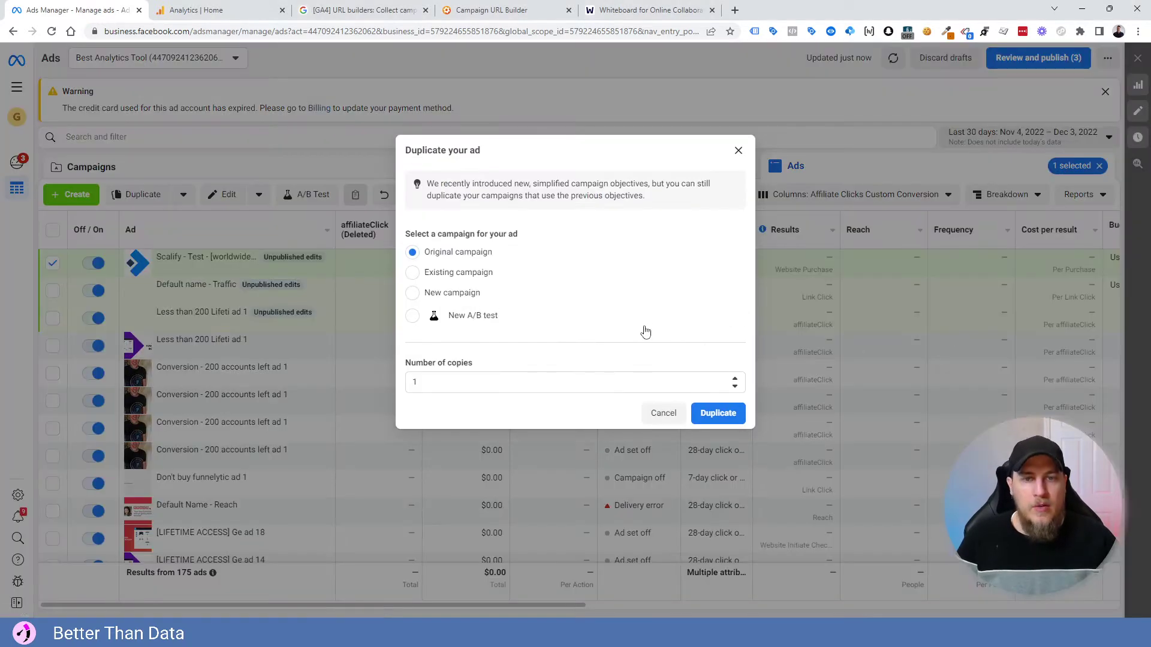
click(738, 150)
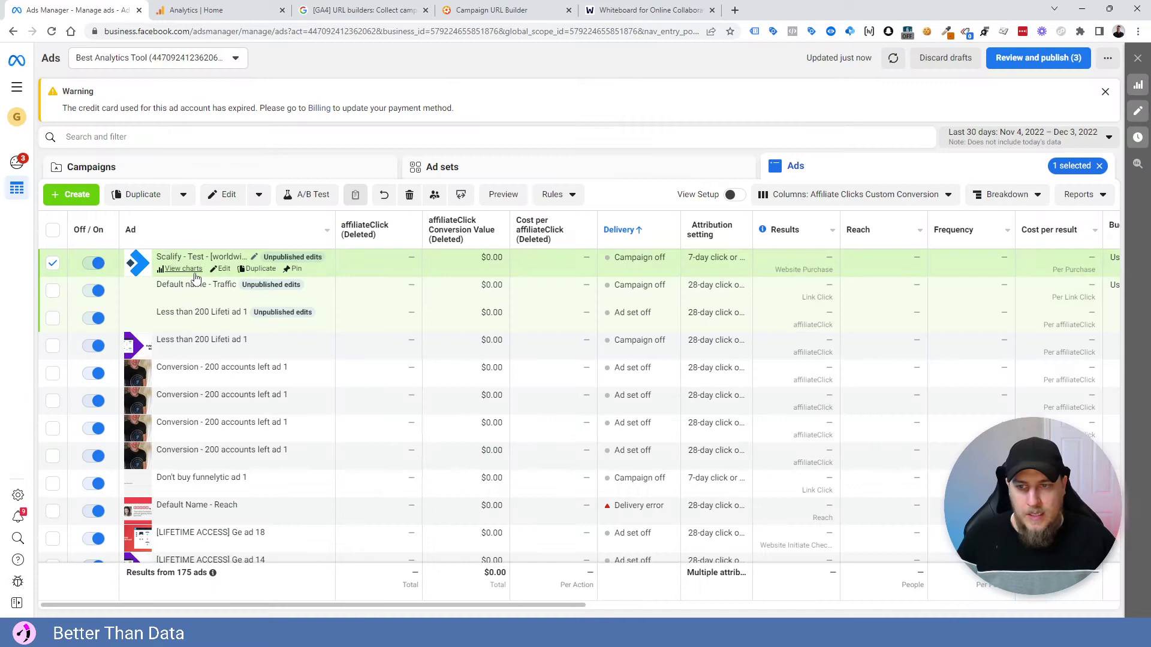
click(221, 269)
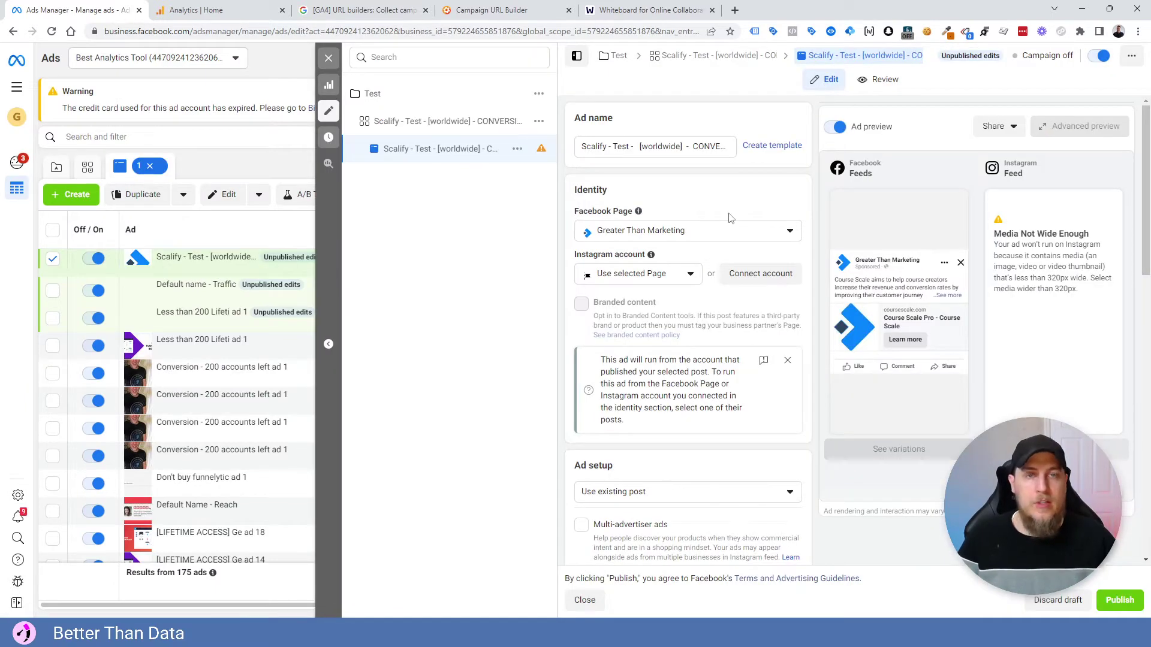
scroll(708, 221, down, 10)
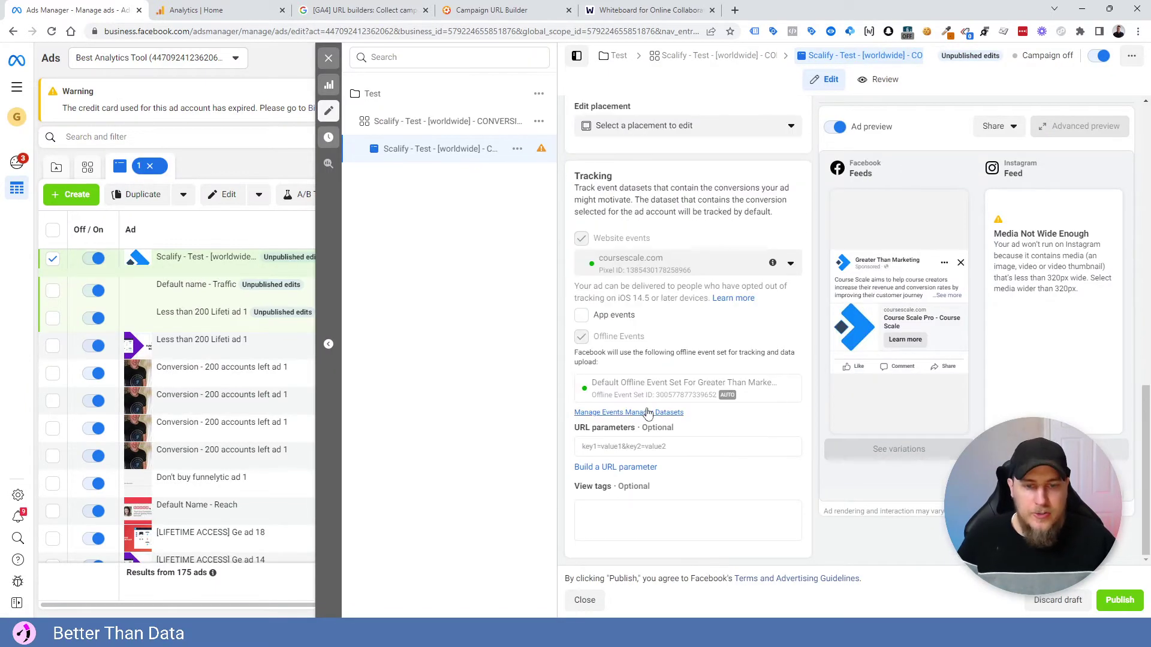
drag(575, 432, 636, 436)
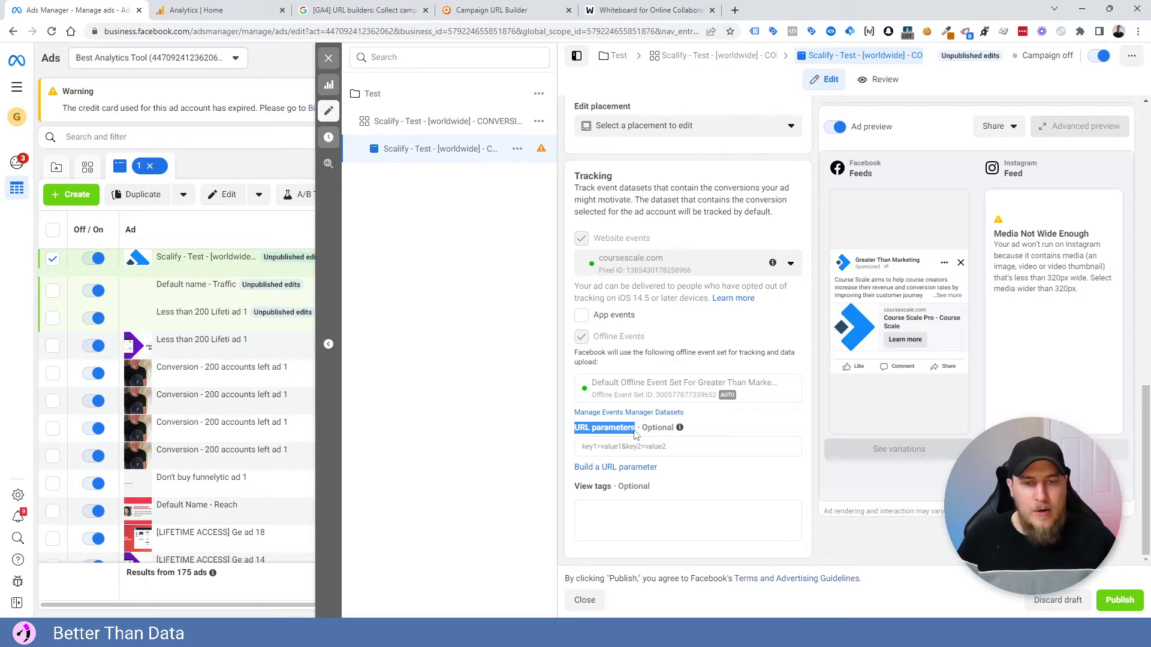
Open Build a URL parameter, preview Campaign source's dynamic values, then go to the GA4 help article
click(607, 468)
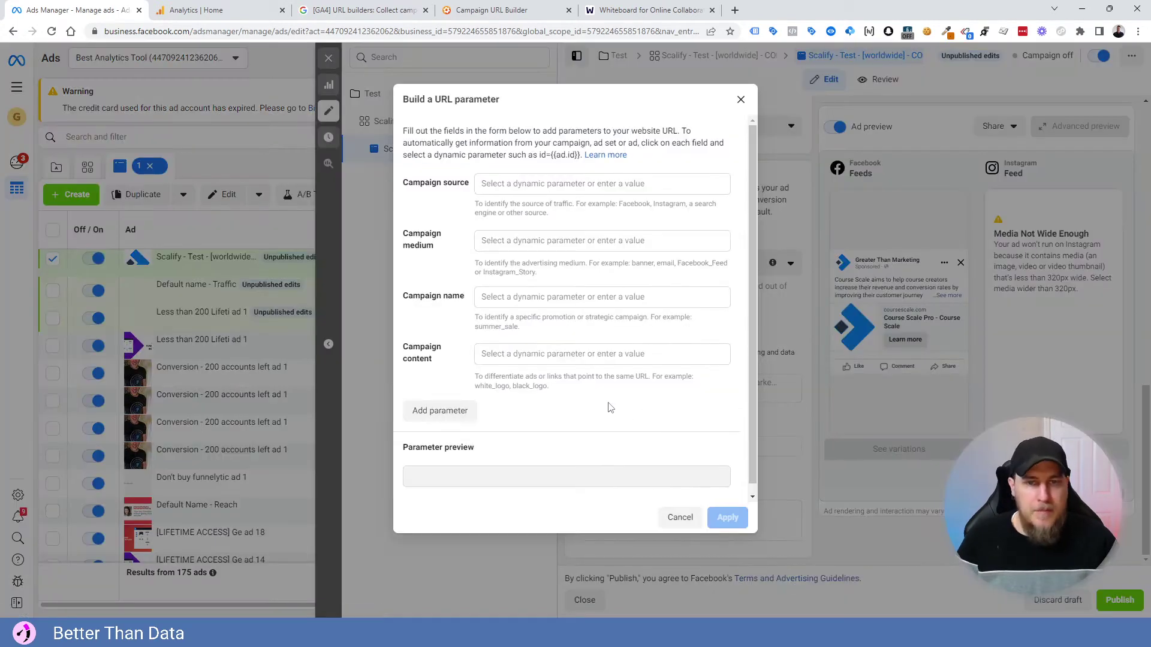
click(493, 183)
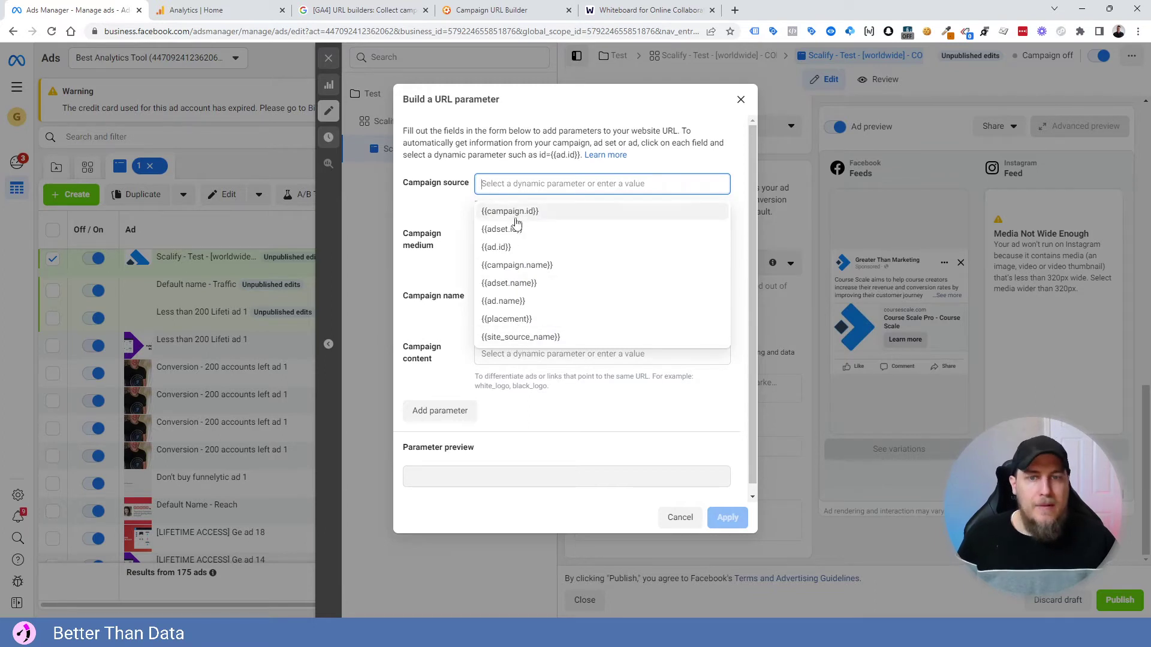
click(464, 207)
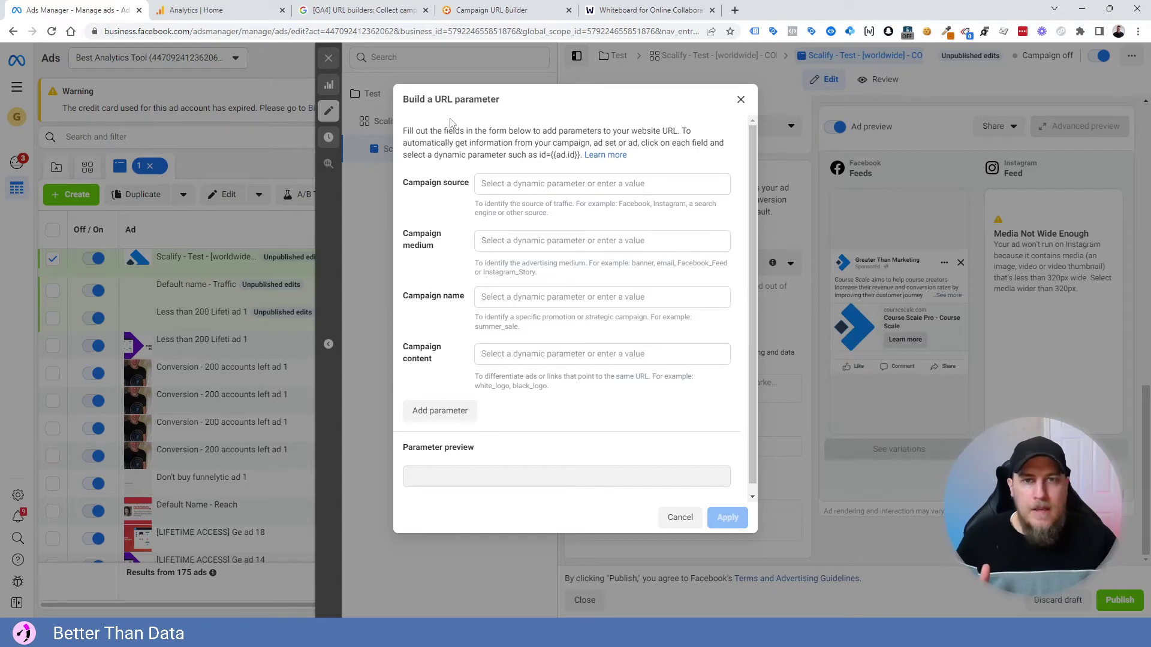
click(422, 9)
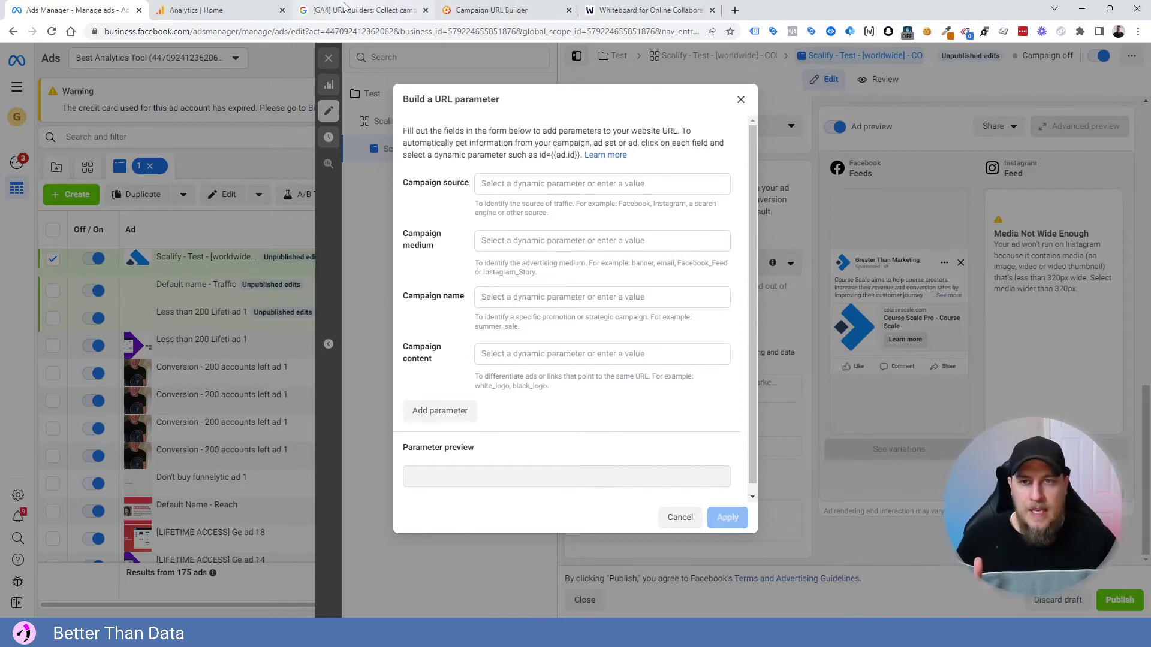
scroll(354, 255, up, 6)
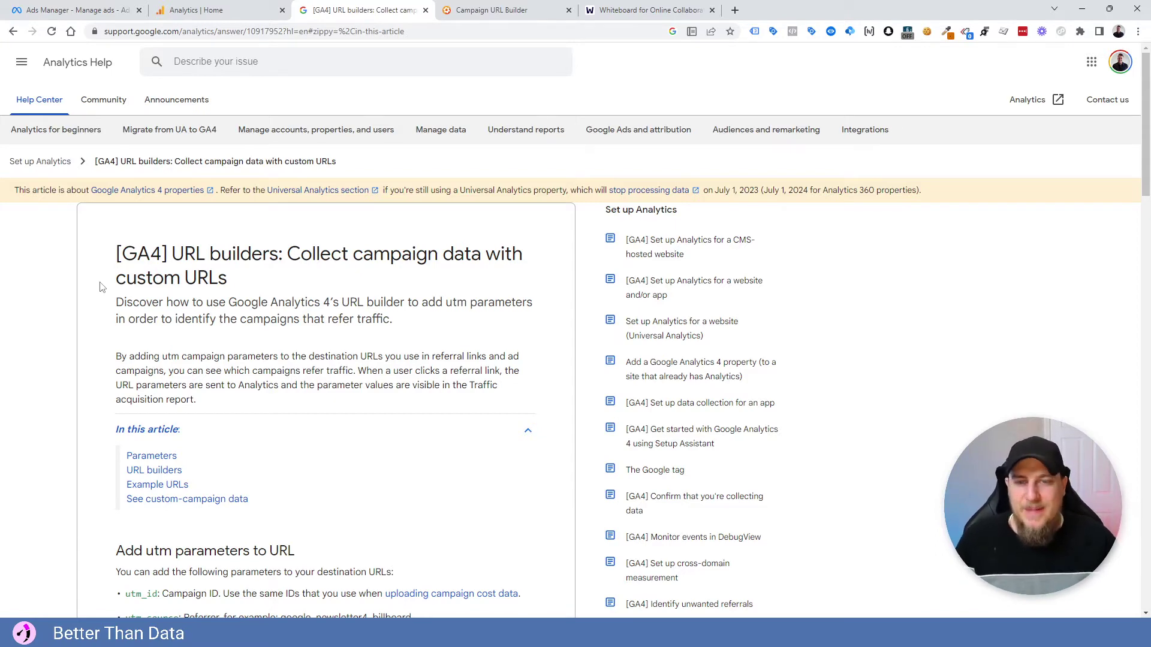
Scroll to the utm parameter list in the GA4 URL builders article, then go to GA4 Home
scroll(102, 287, down, 7)
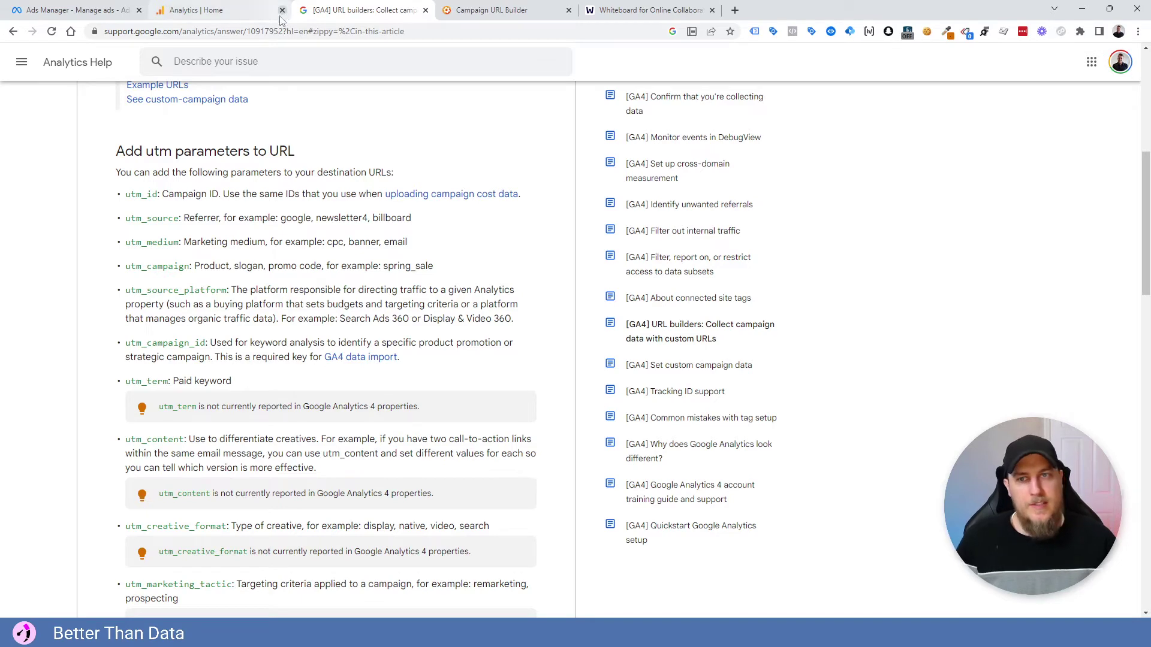
click(231, 11)
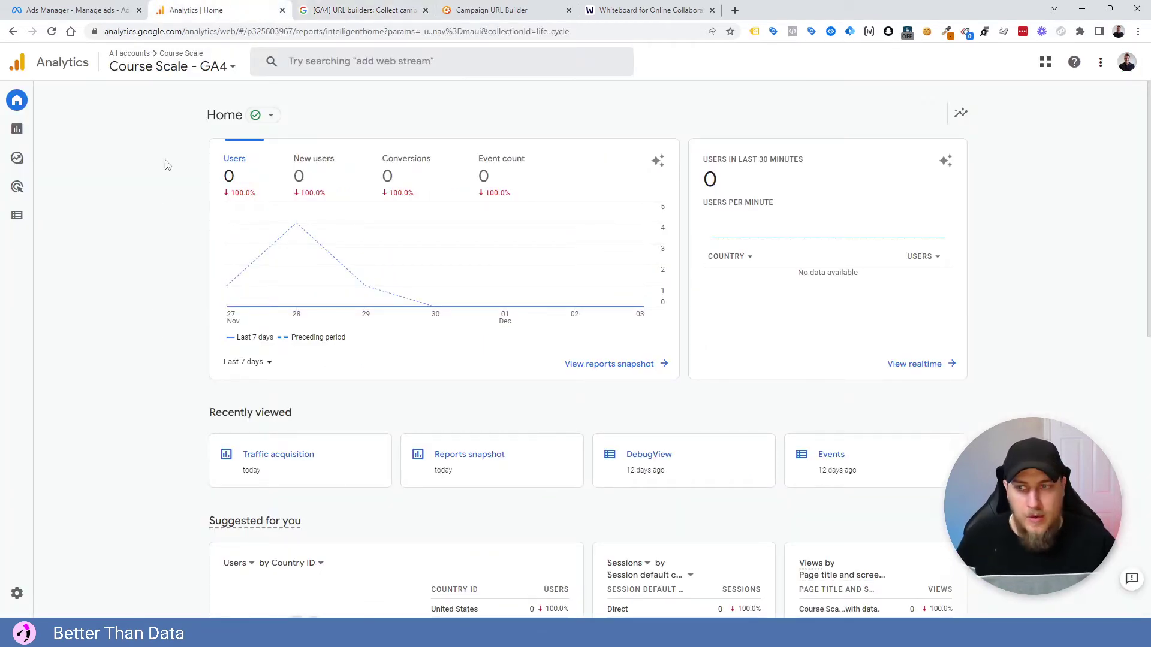
Open Reports > Acquisition > Traffic acquisition and break the table down by Session source / medium
mouse_move(30, 138)
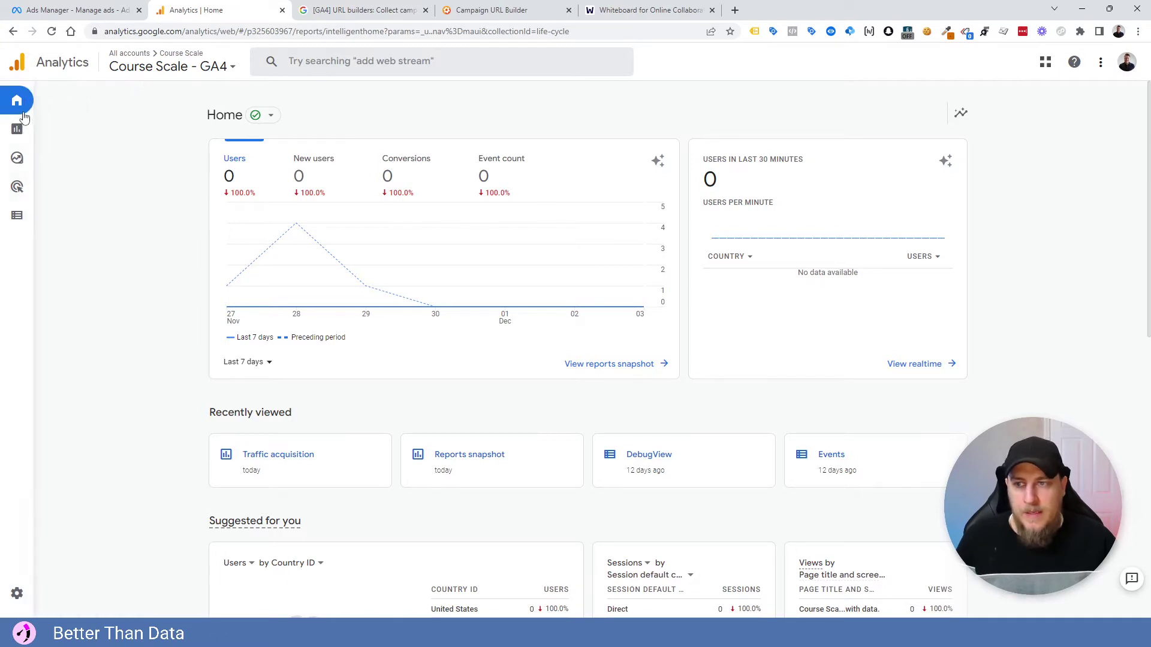
click(44, 160)
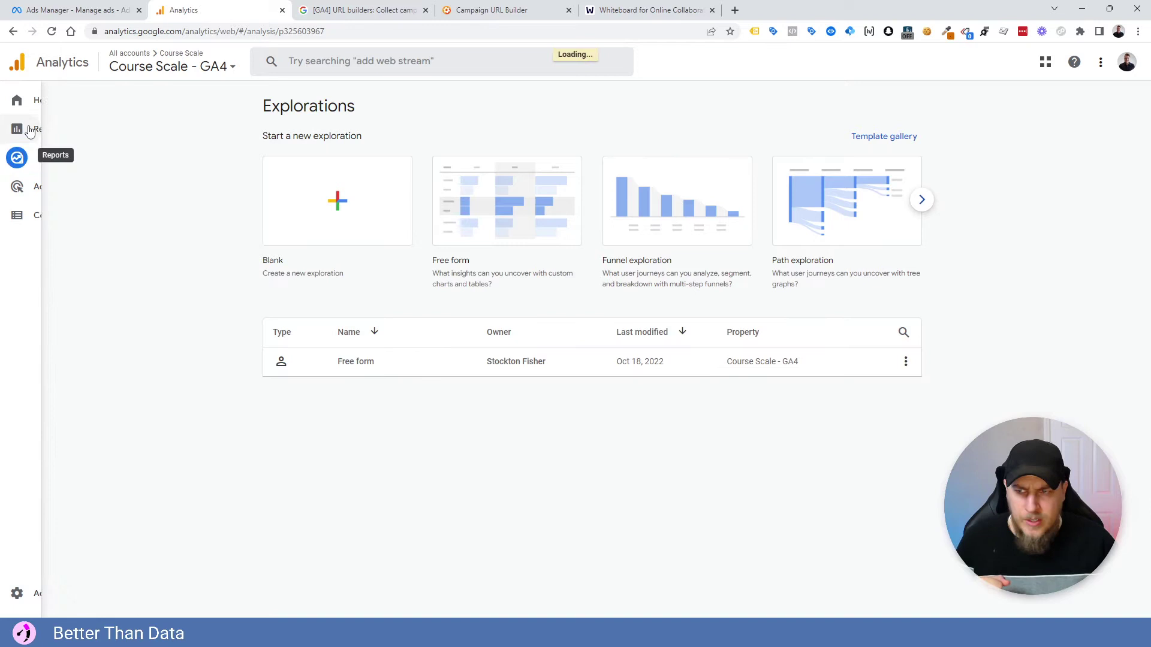
click(135, 139)
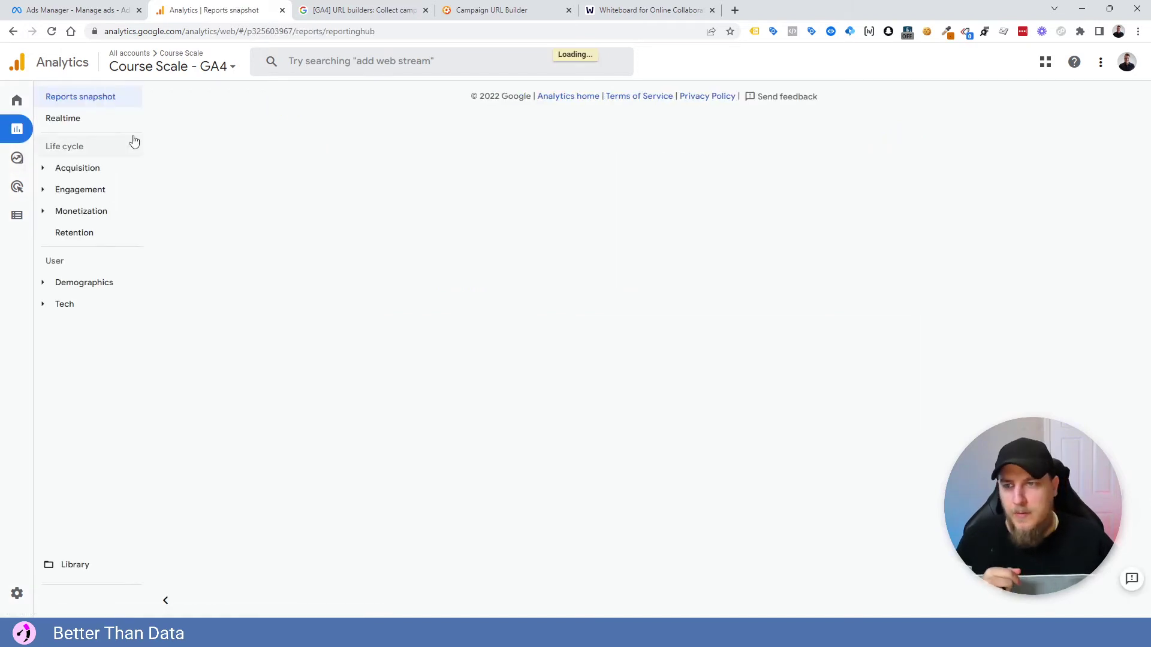
click(110, 169)
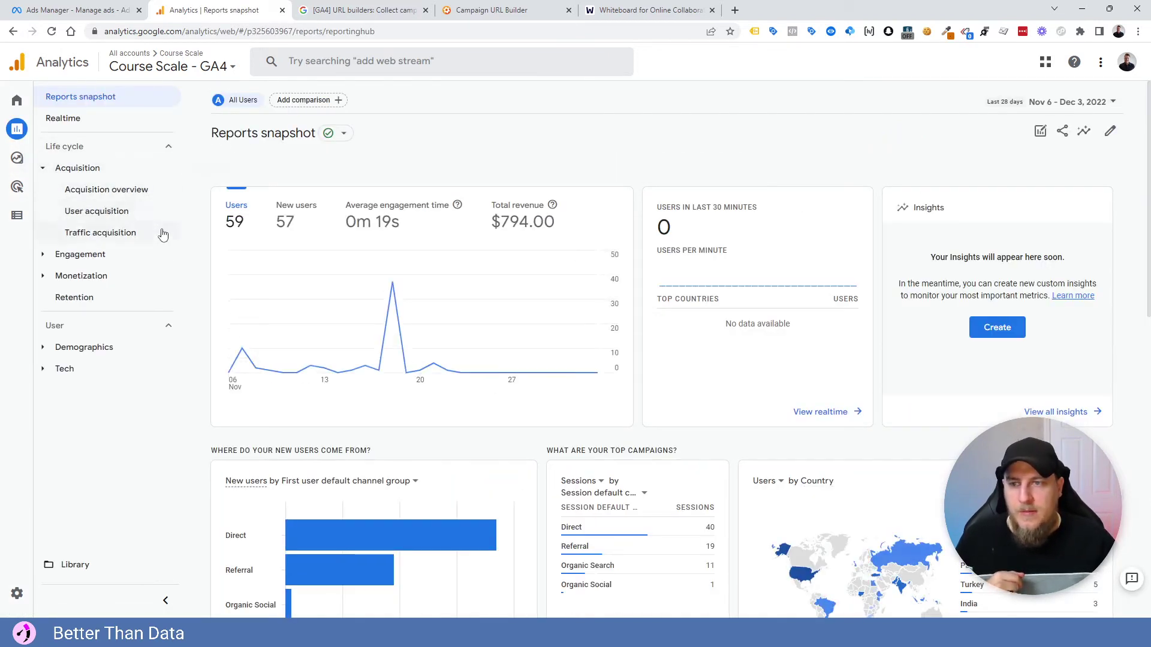
click(115, 234)
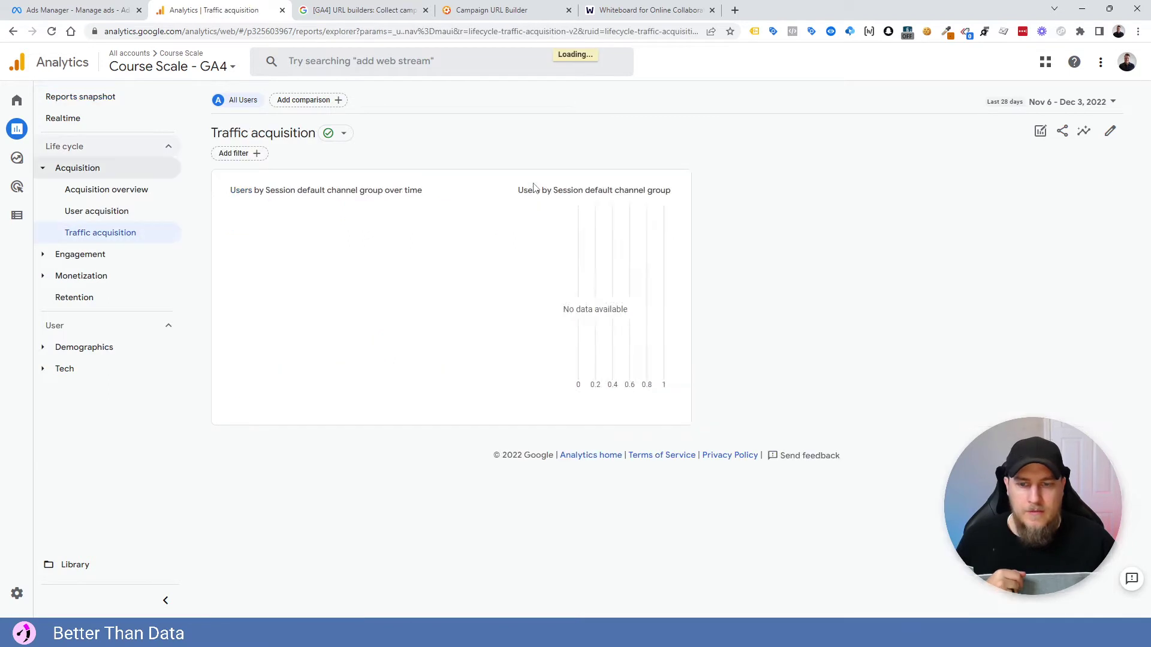
scroll(312, 258, down, 2)
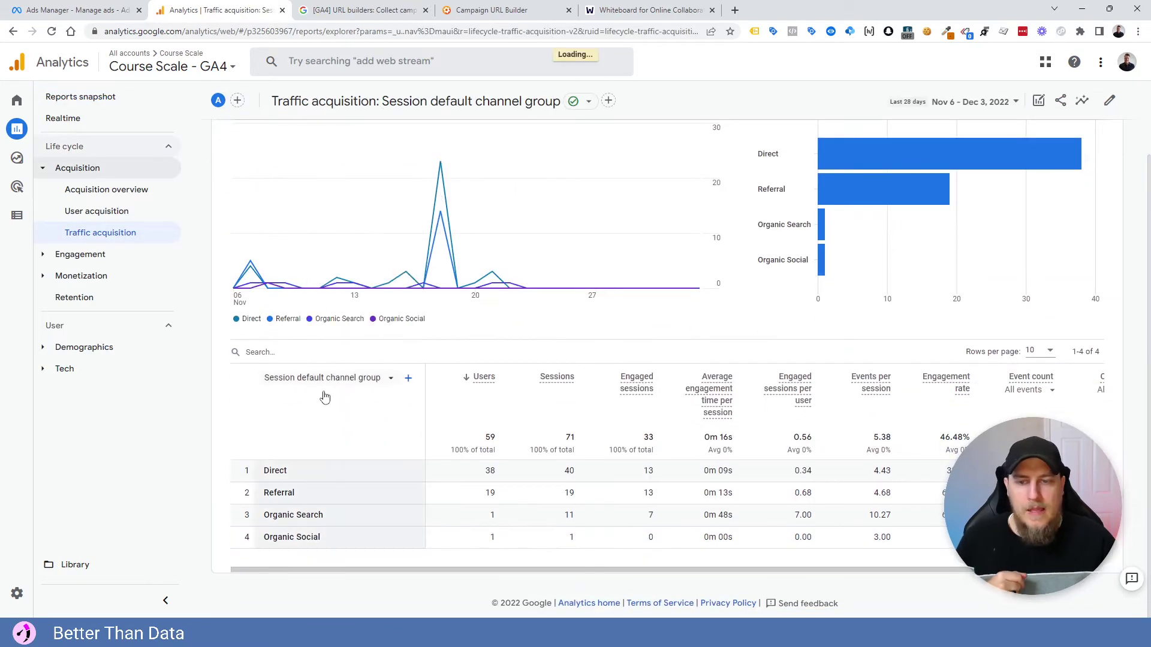
click(361, 379)
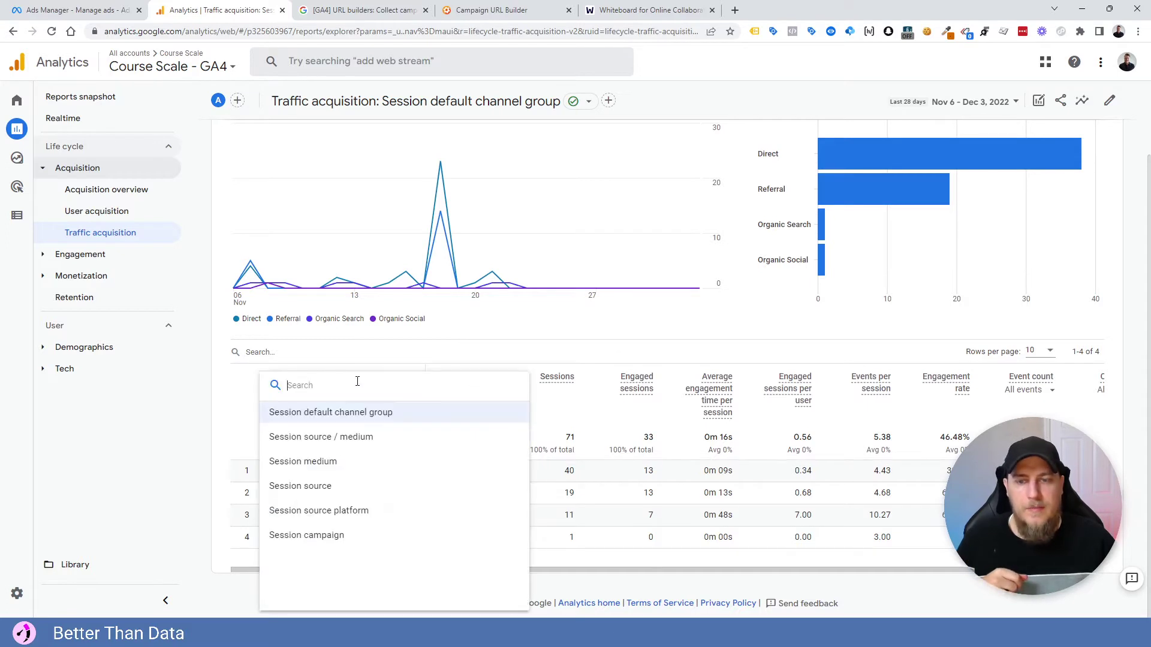
click(326, 438)
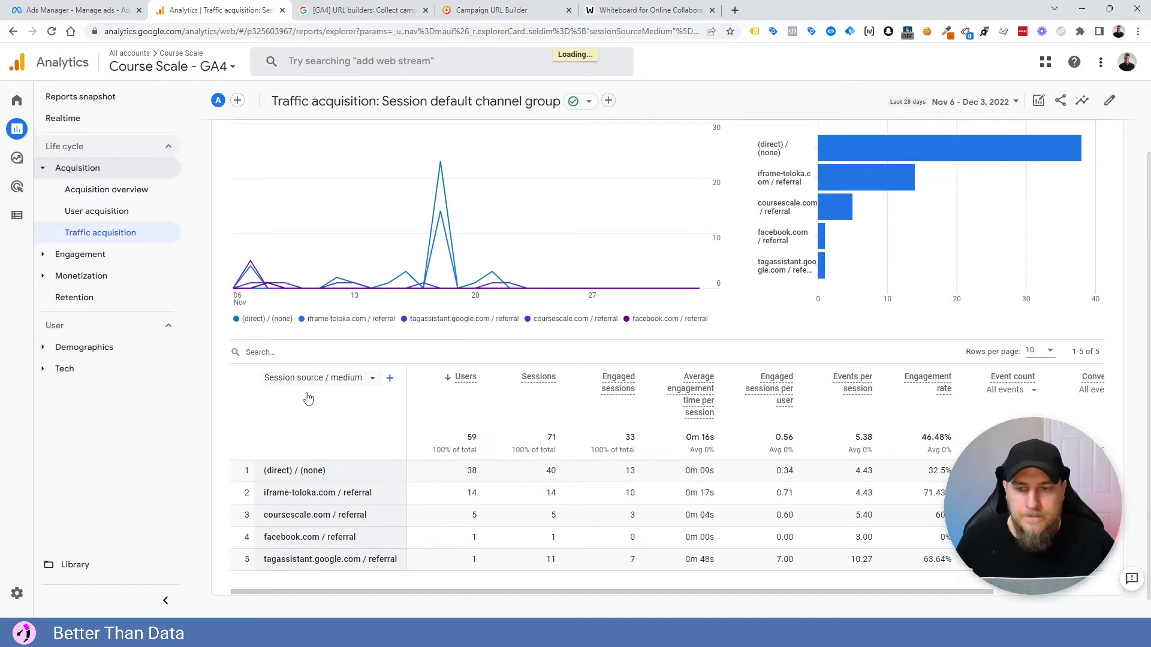
click(327, 378)
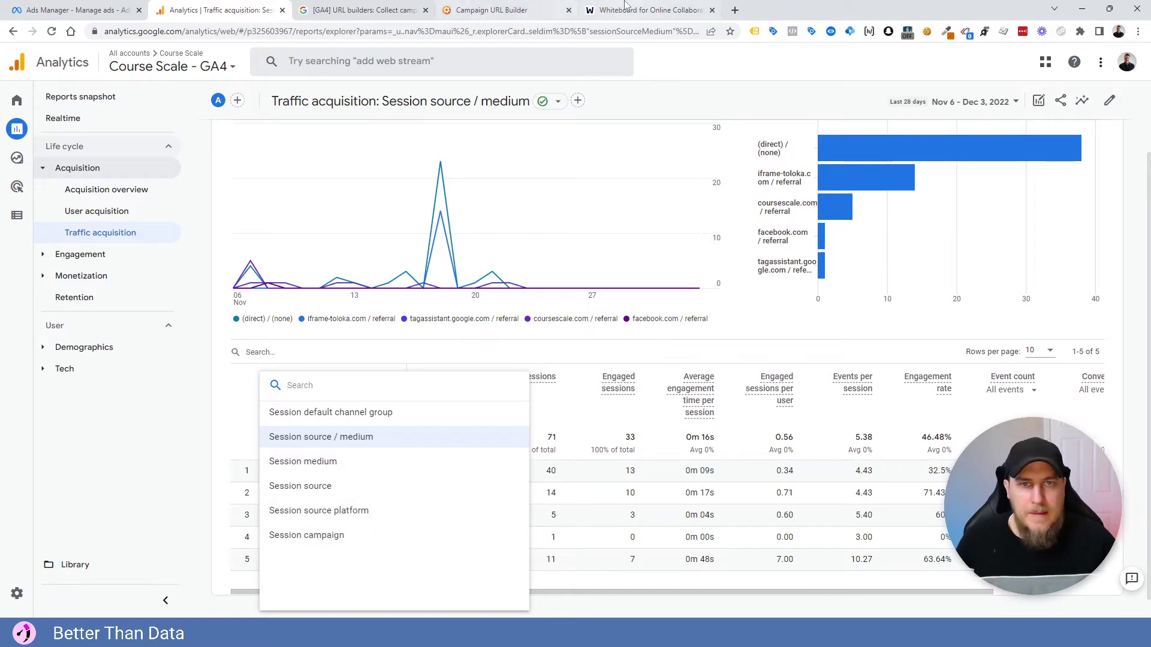
Highlight utm_source and utm_source_platform in the GA4 URL builders help article
click(360, 10)
scroll(102, 345, up, 3)
scroll(113, 227, down, 3)
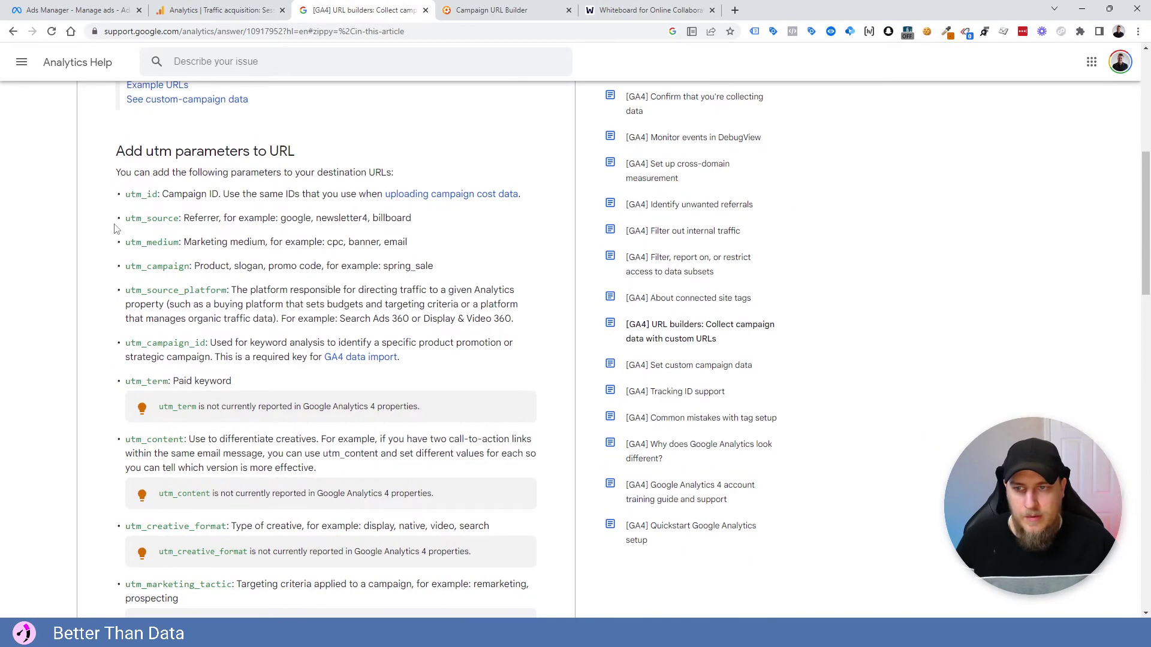
double_click(142, 194)
drag(153, 219, 163, 218)
click(163, 240)
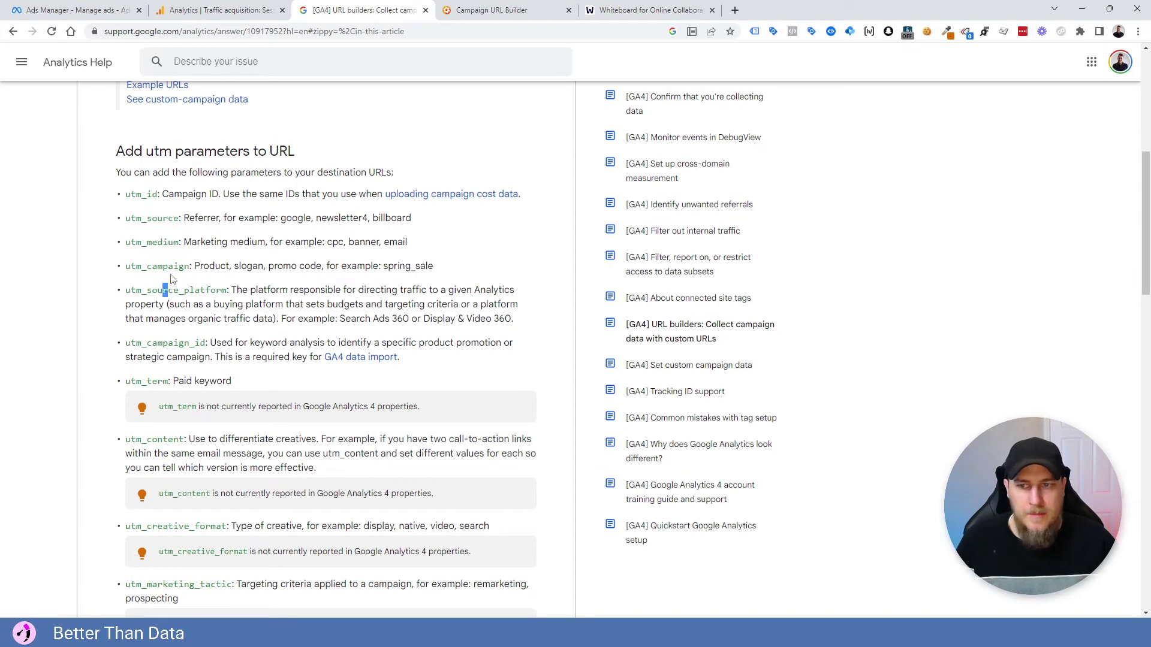
drag(162, 290, 228, 290)
click(162, 264)
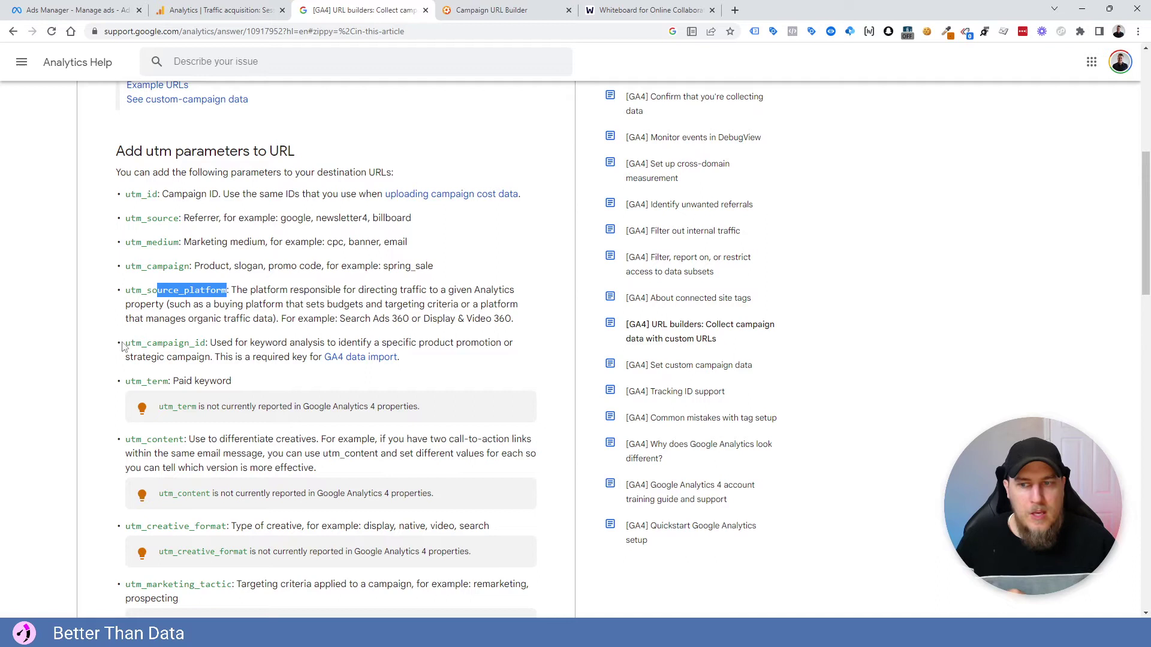
Highlight utm_campaign_id, utm_id, utm_term and utm_content, then return to Ads Manager
drag(126, 342, 206, 343)
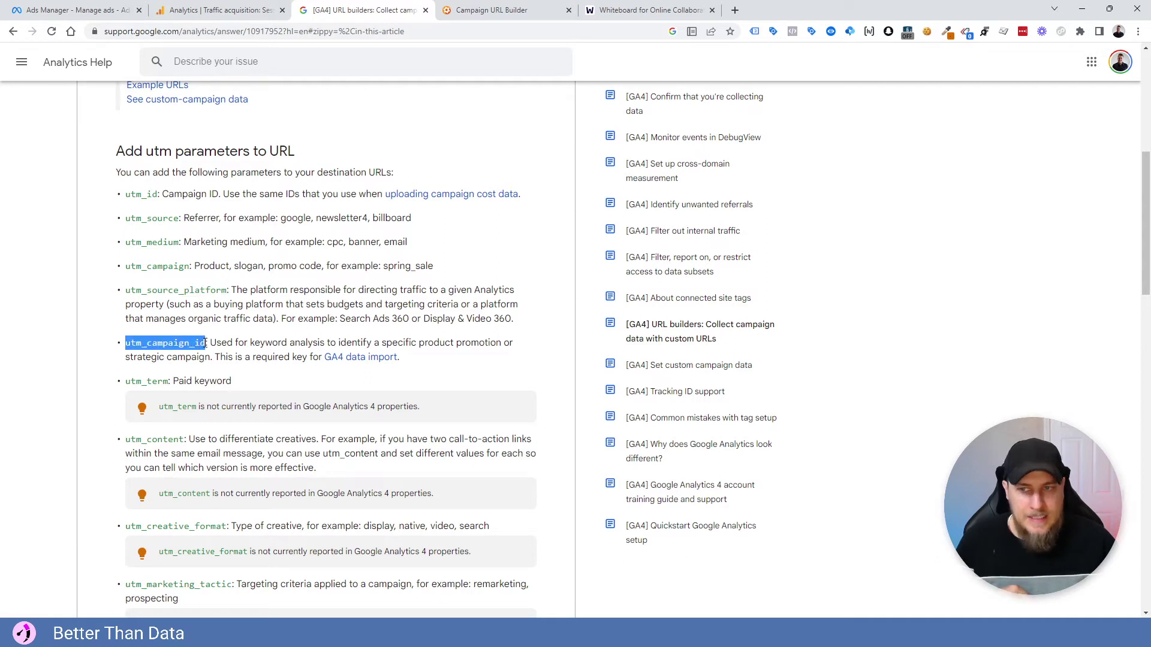
drag(159, 194, 124, 196)
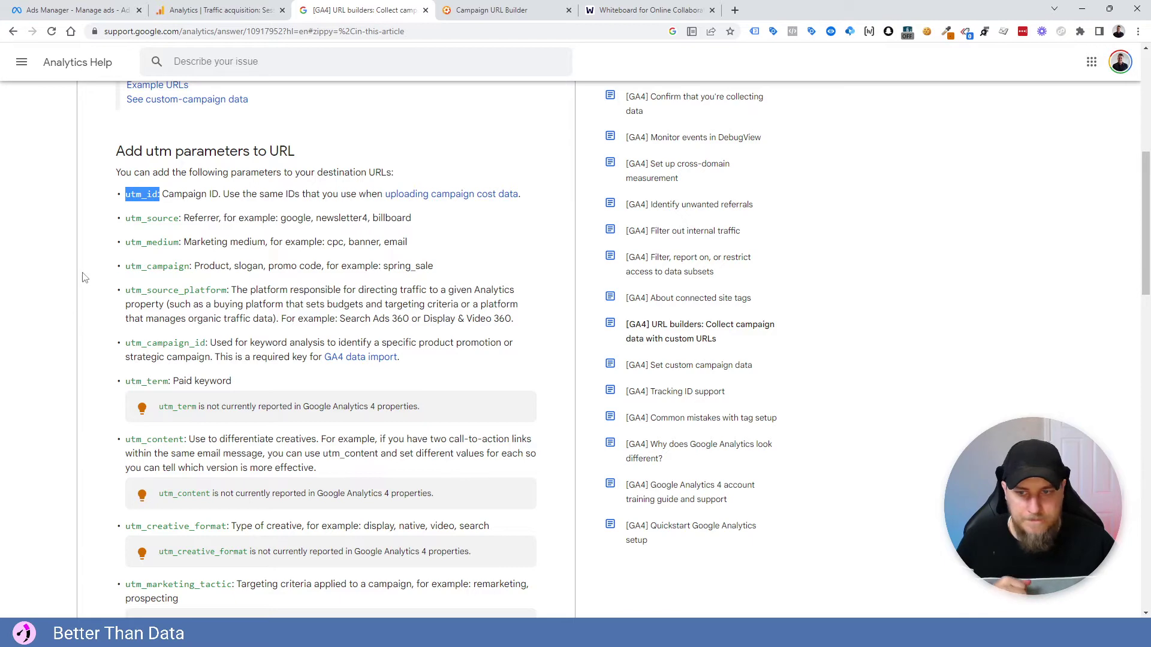
scroll(107, 246, down, 3)
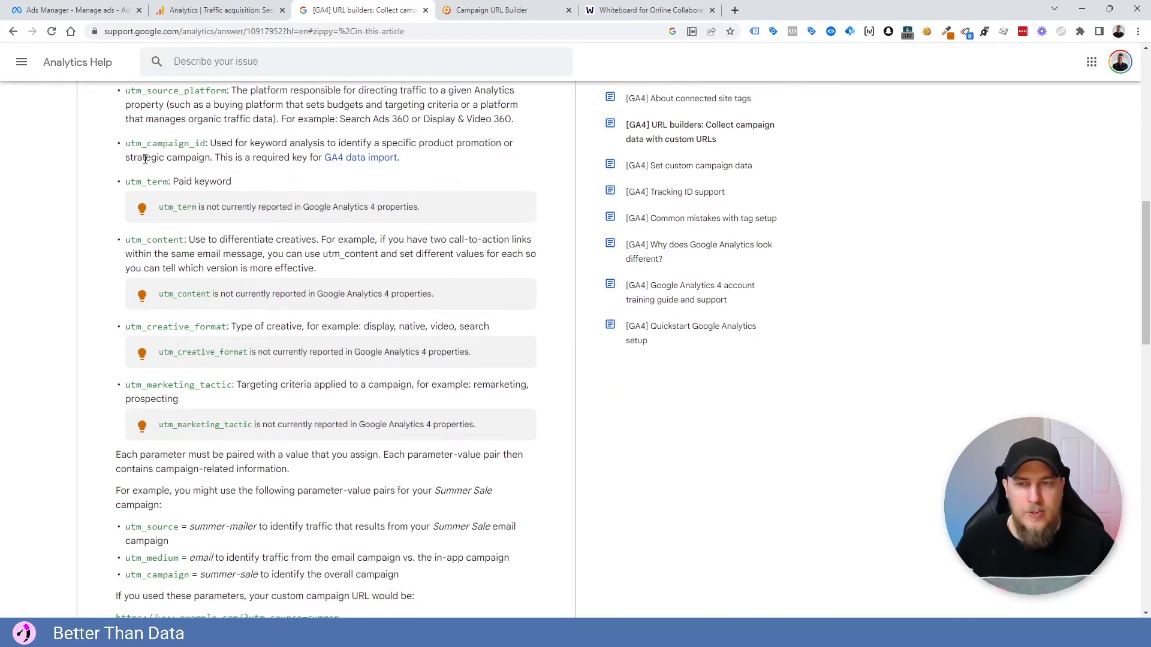
drag(158, 181, 142, 182)
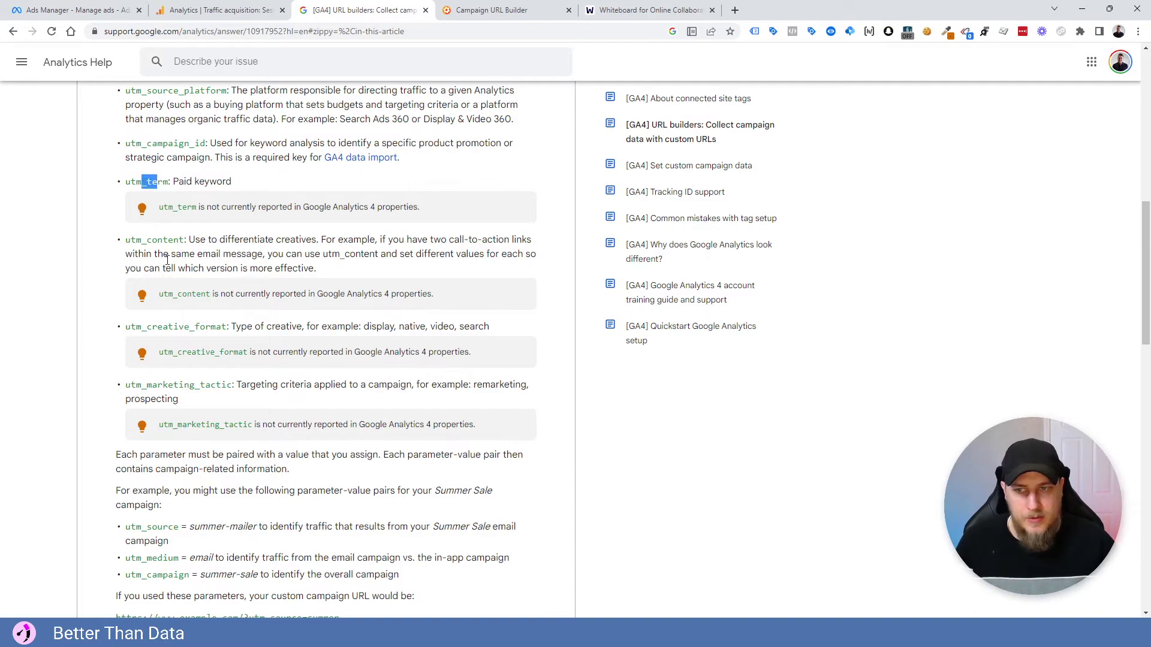
drag(179, 240, 152, 242)
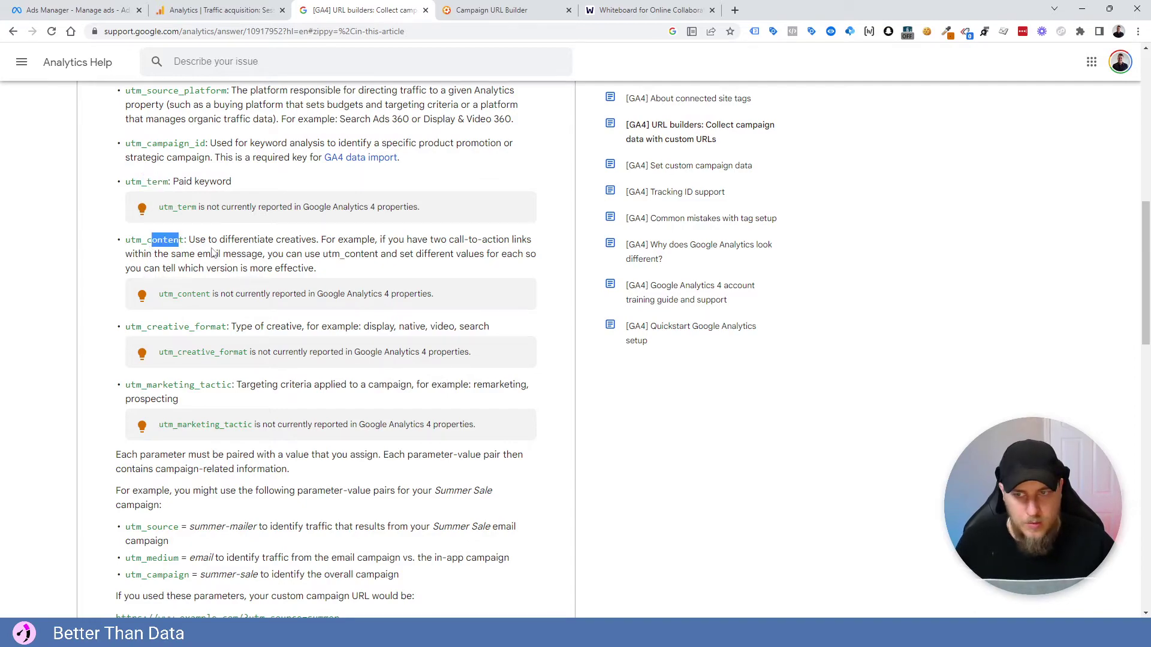
scroll(213, 252, up, 7)
click(93, 11)
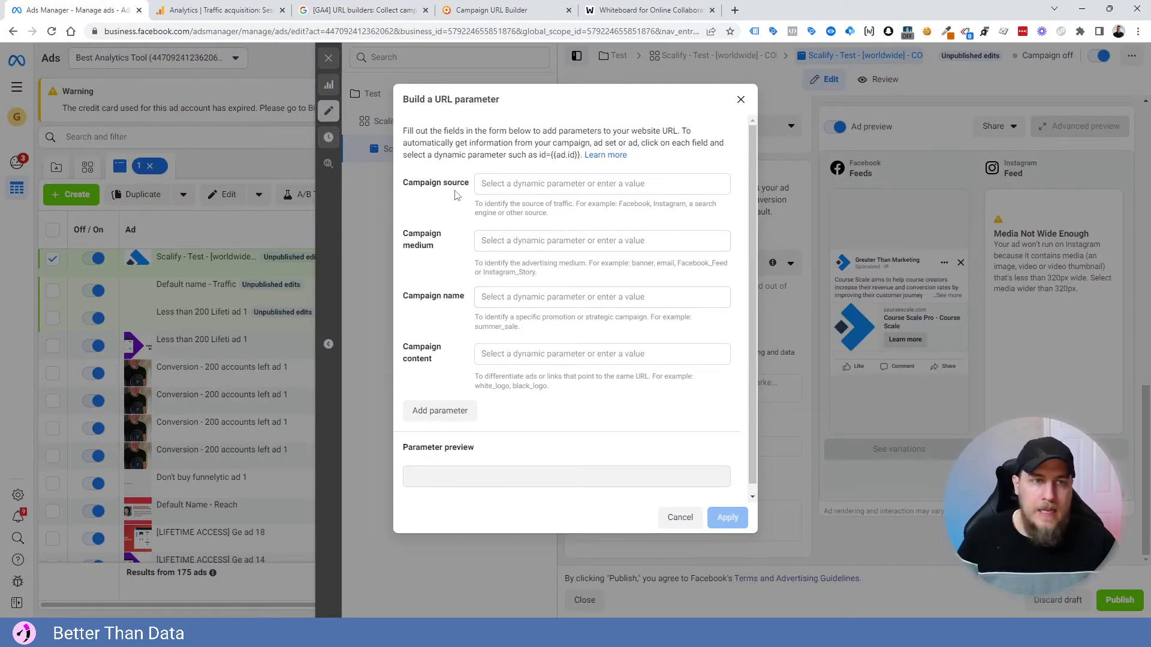
Set Campaign source to the {{site_source_name}} dynamic value
drag(453, 186, 432, 185)
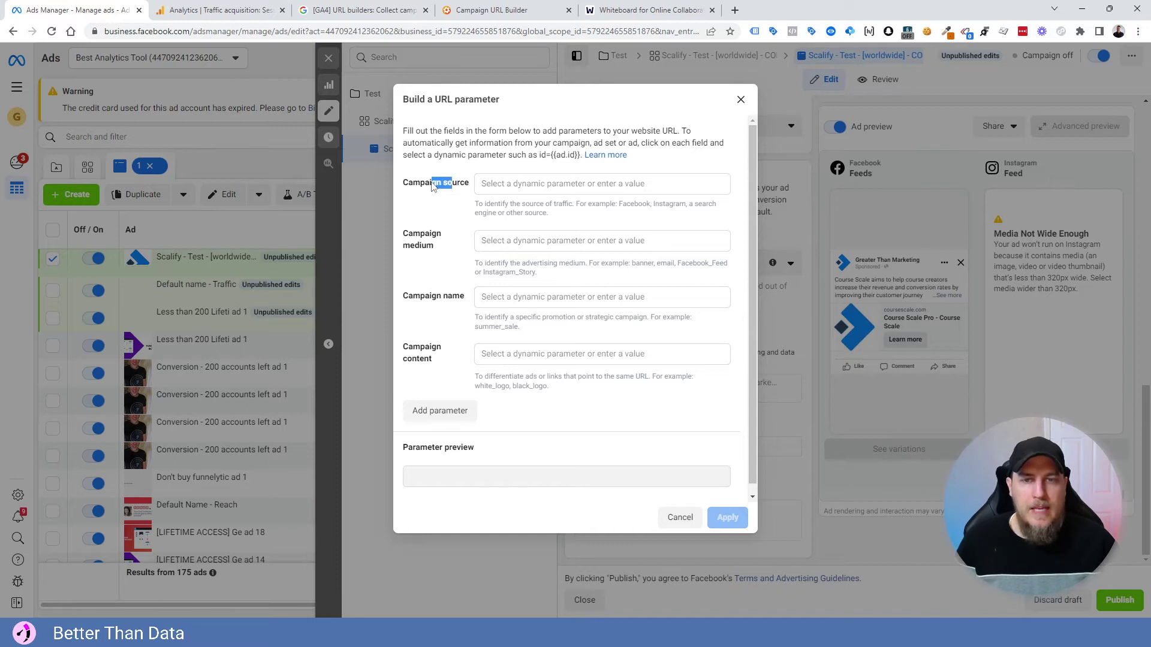
click(557, 186)
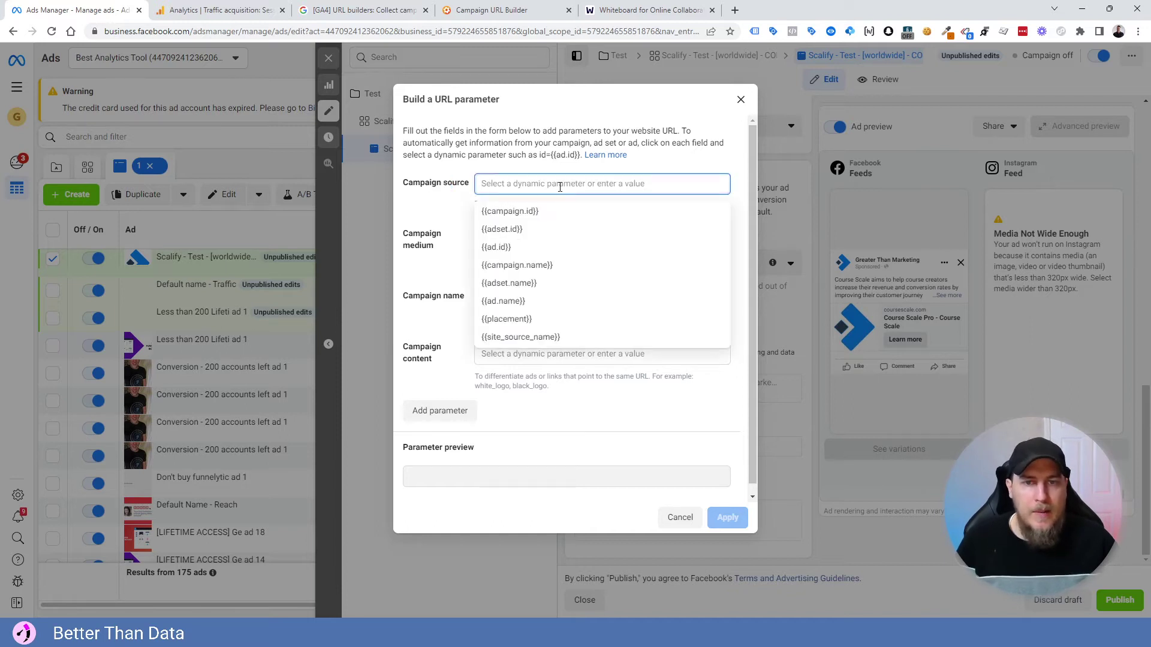
click(552, 337)
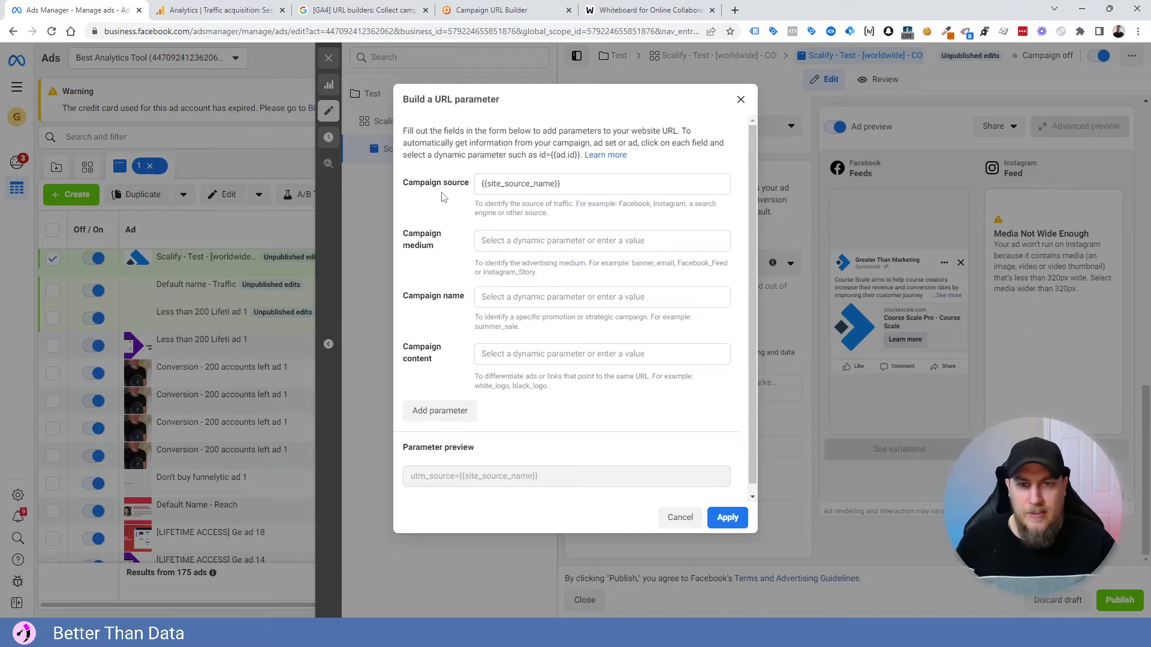
click(562, 184)
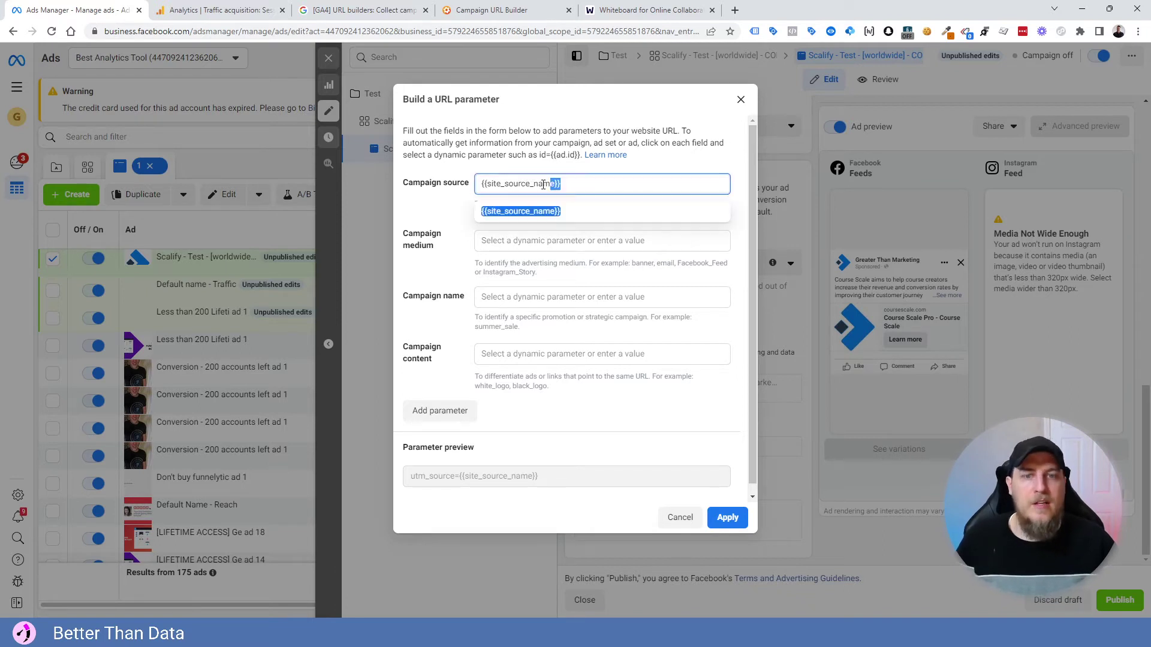
double_click(562, 185)
click(448, 186)
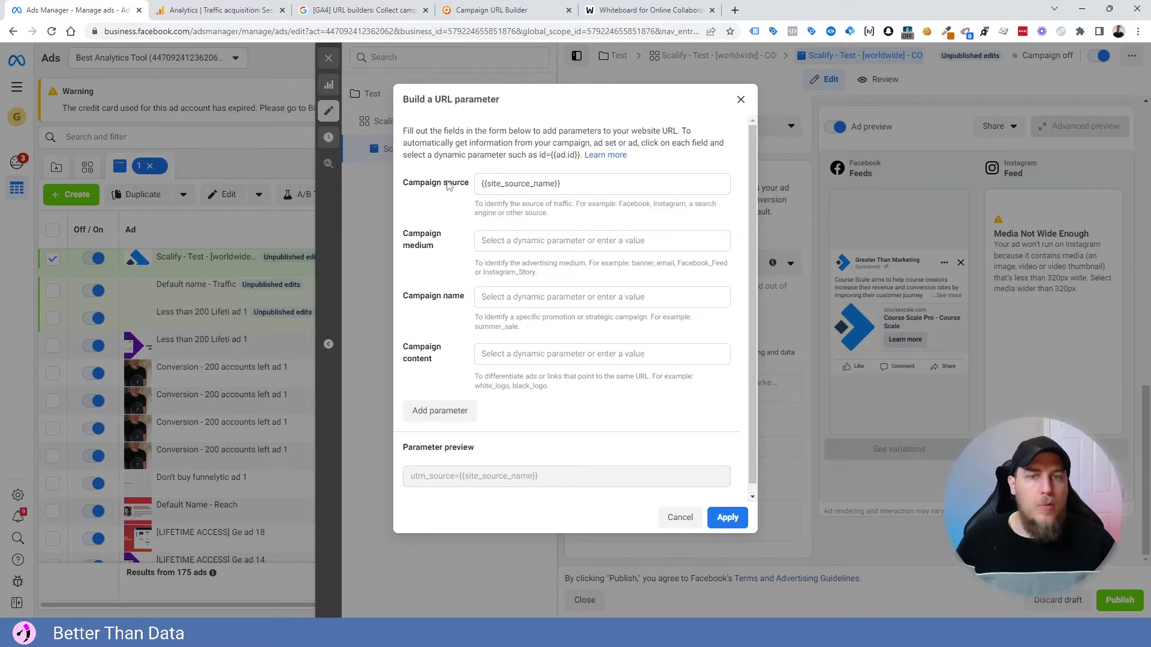
Enter paid as the Campaign medium
click(518, 240)
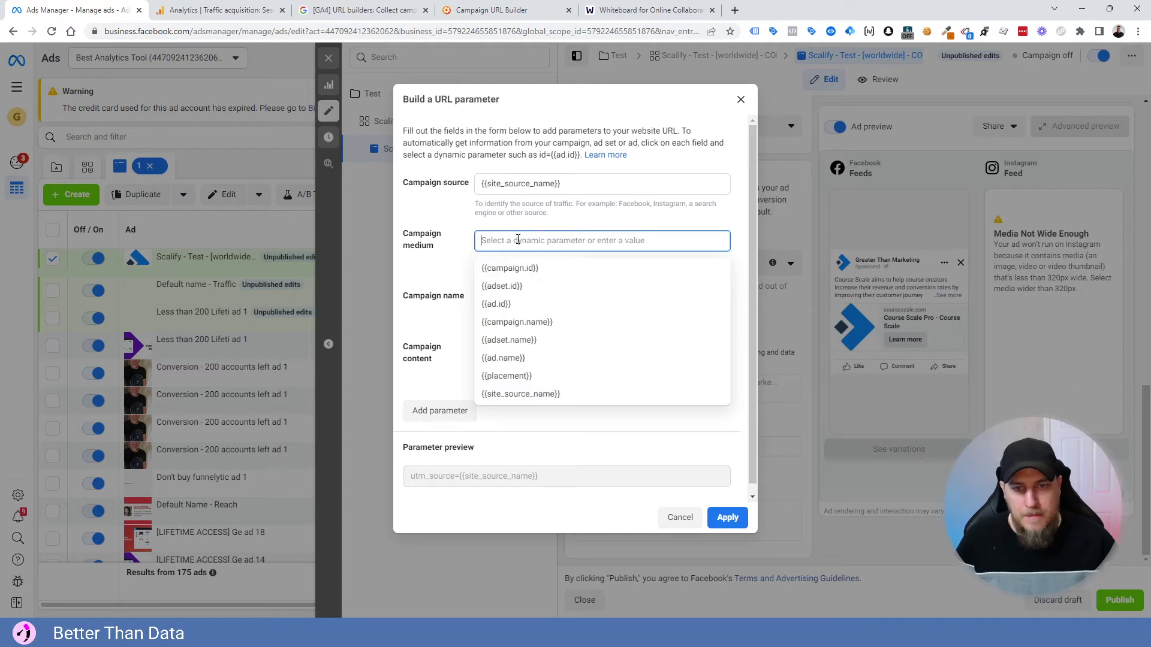
text(paid)
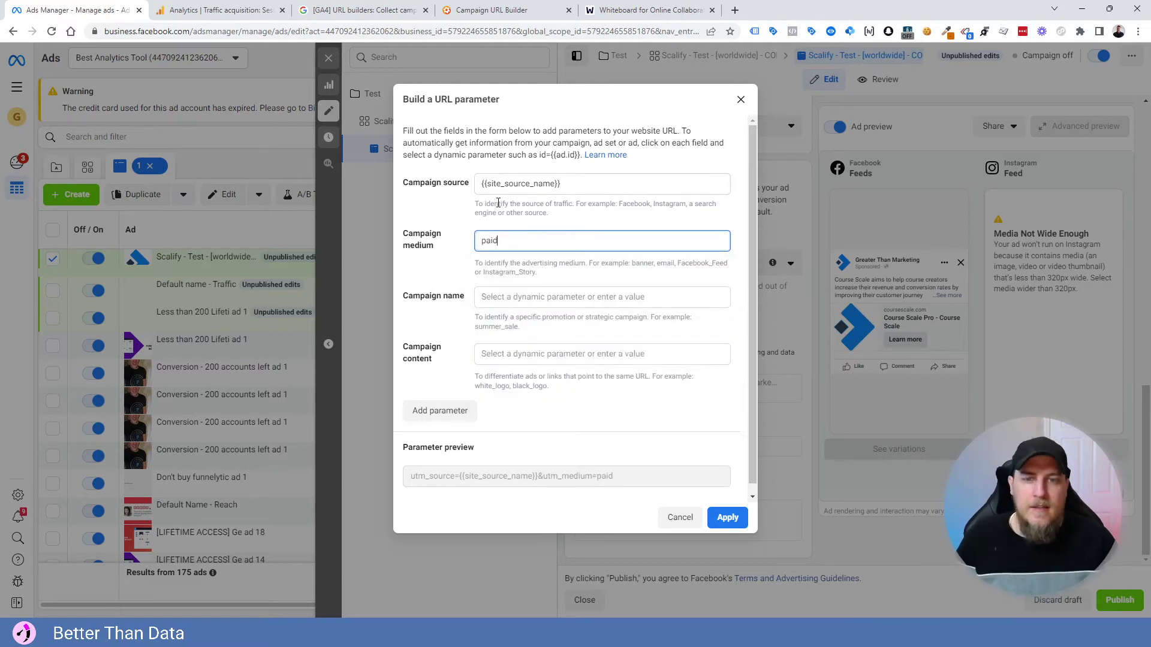
click(449, 246)
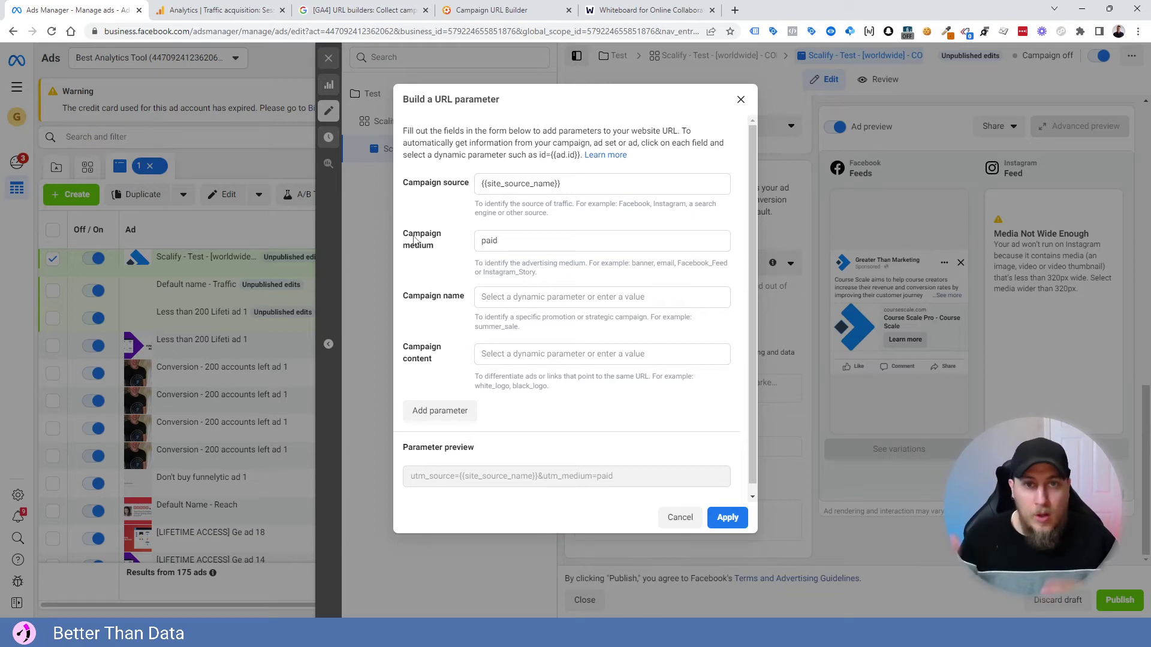
click(480, 247)
click(436, 250)
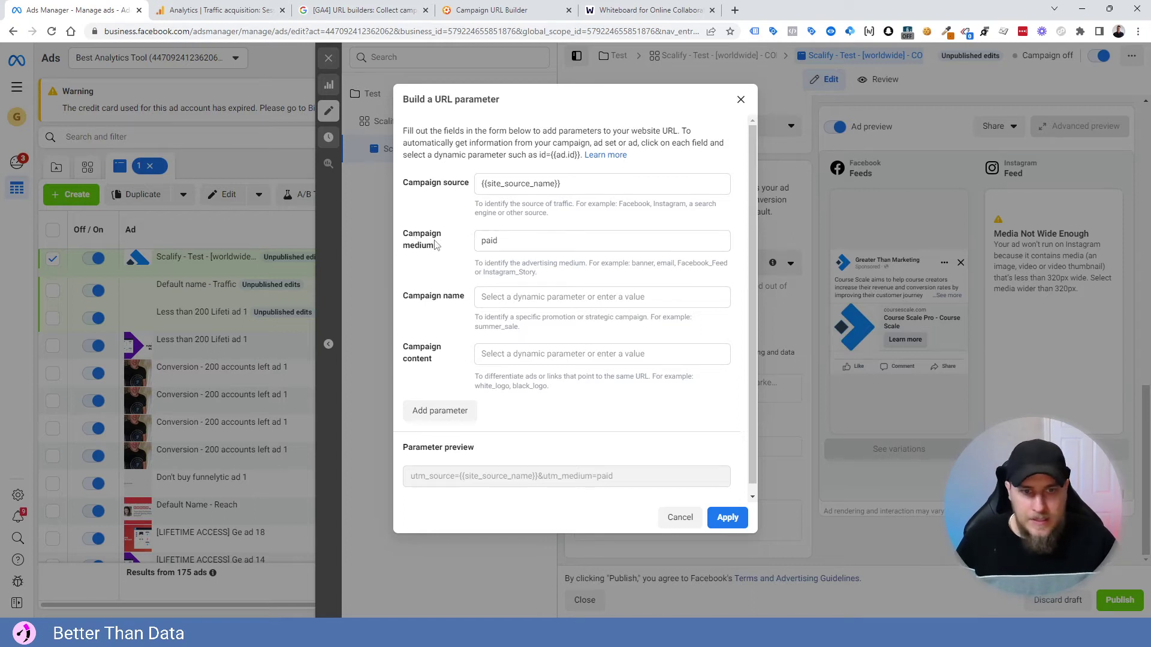
Set Campaign name to {{campaign.name}} and Campaign content to {{ad.name}}
click(488, 297)
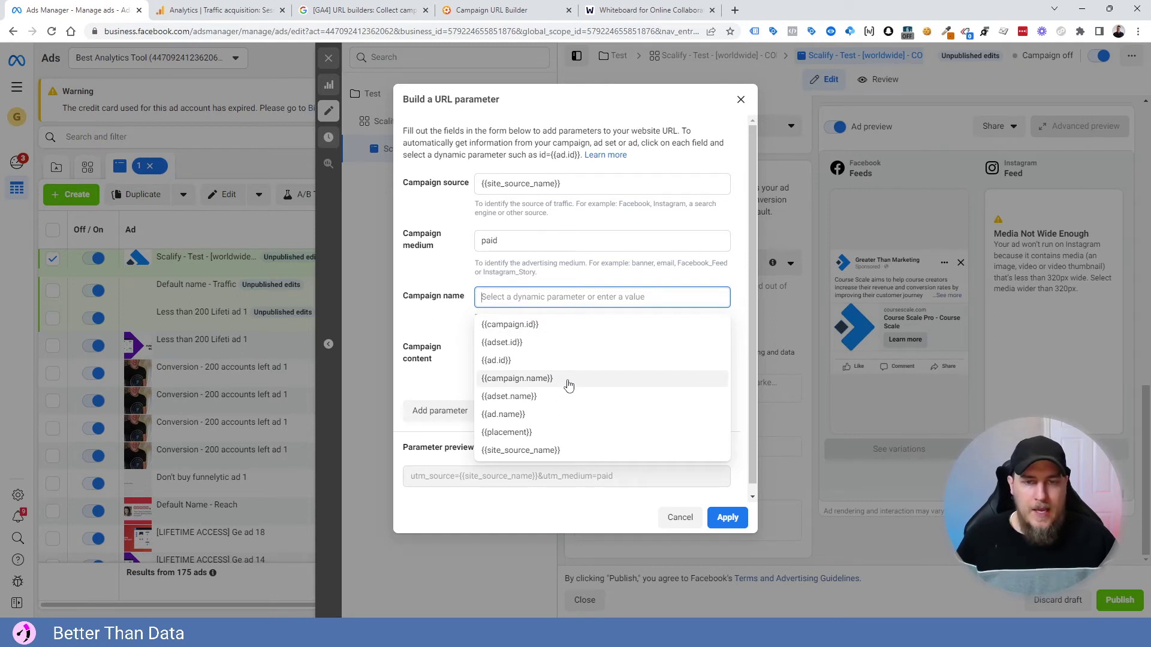
click(516, 379)
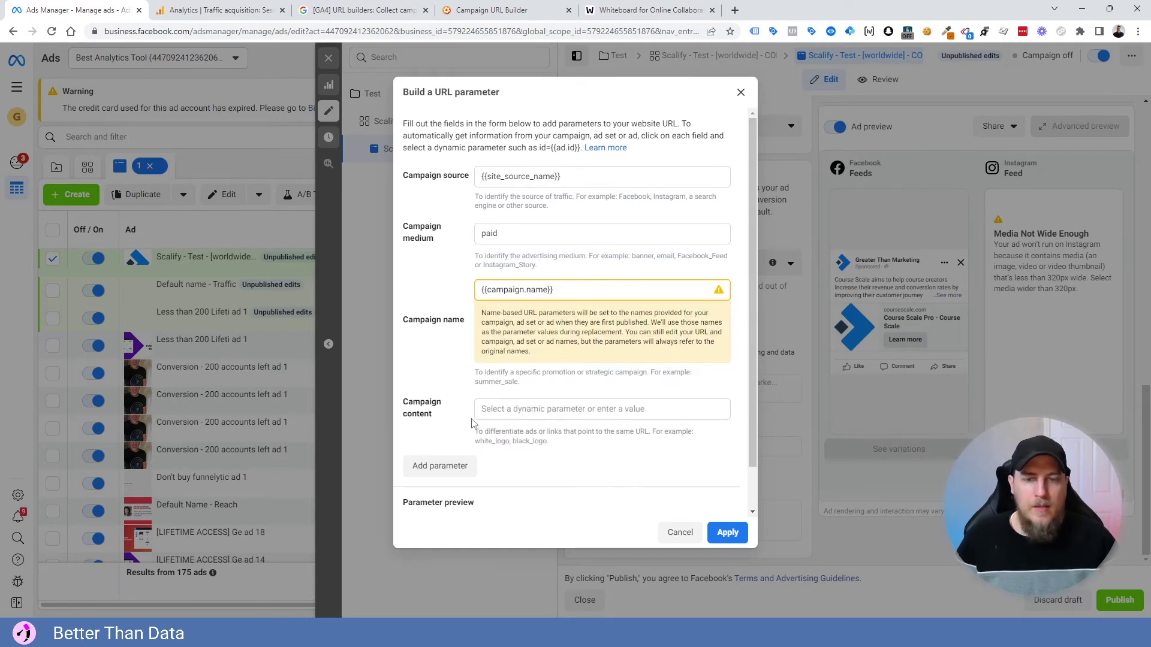
triple_click(420, 414)
click(522, 430)
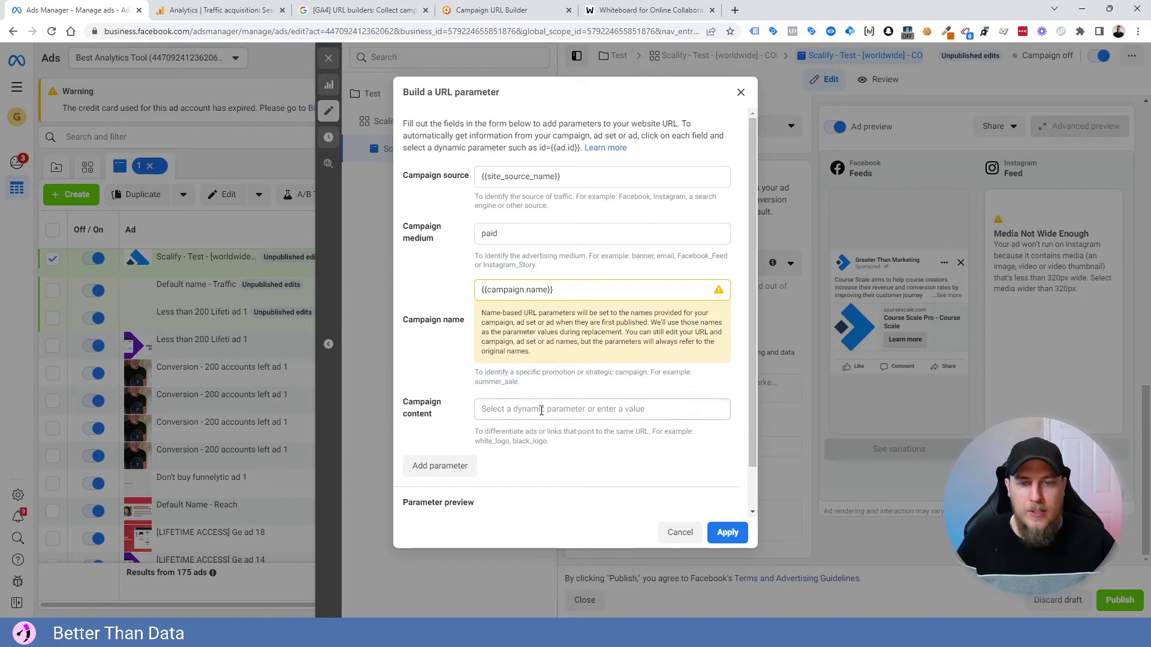
click(541, 410)
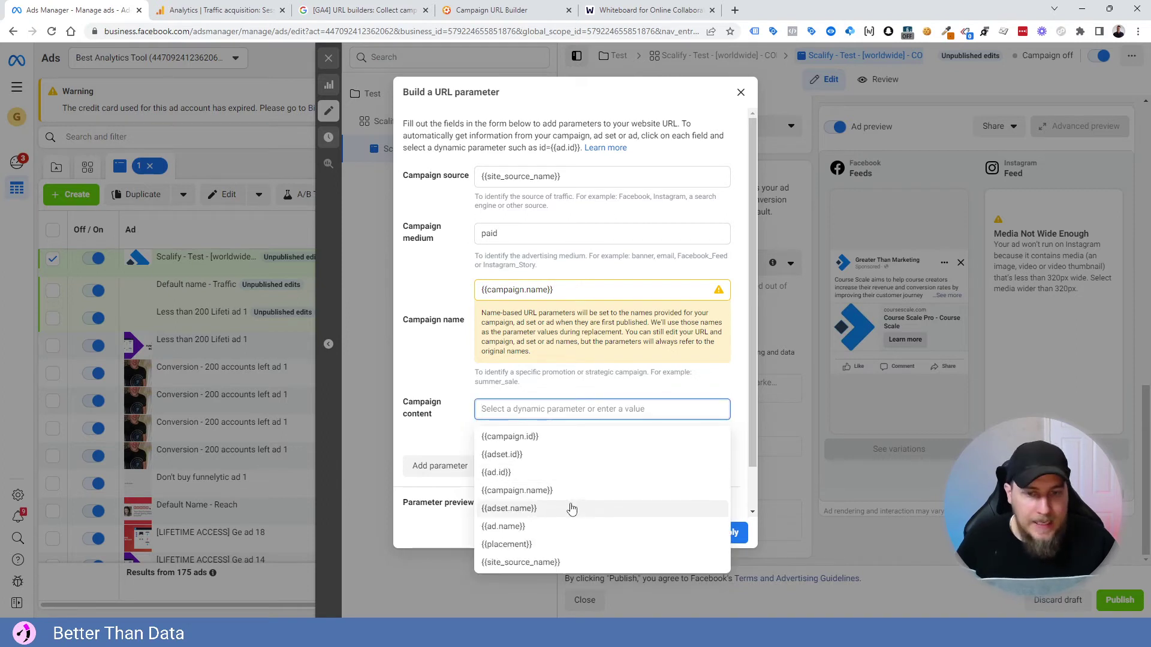
click(548, 526)
scroll(498, 390, down, 2)
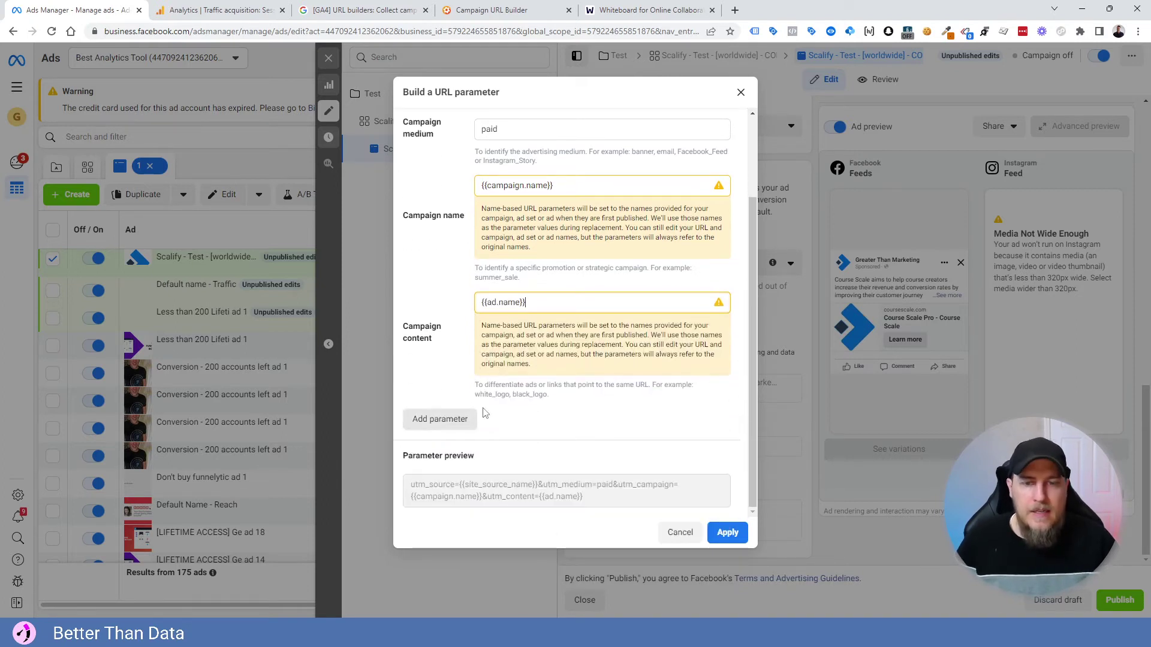
Add a custom parameter utm_term with the value {{adset.name}}
click(463, 419)
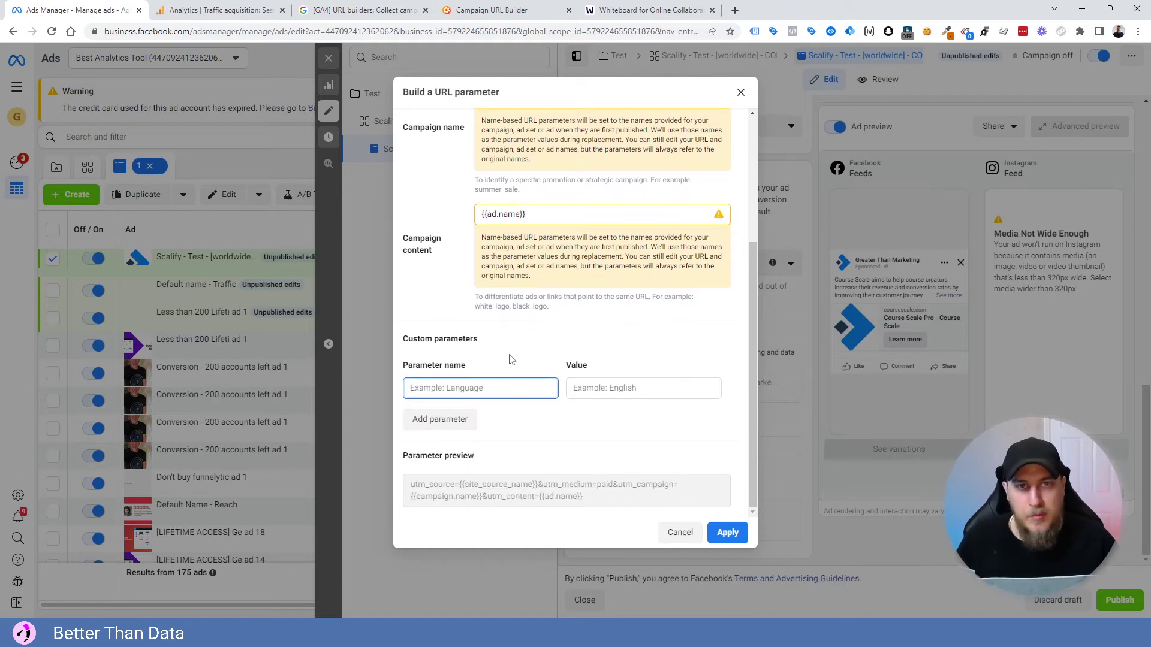
click(463, 406)
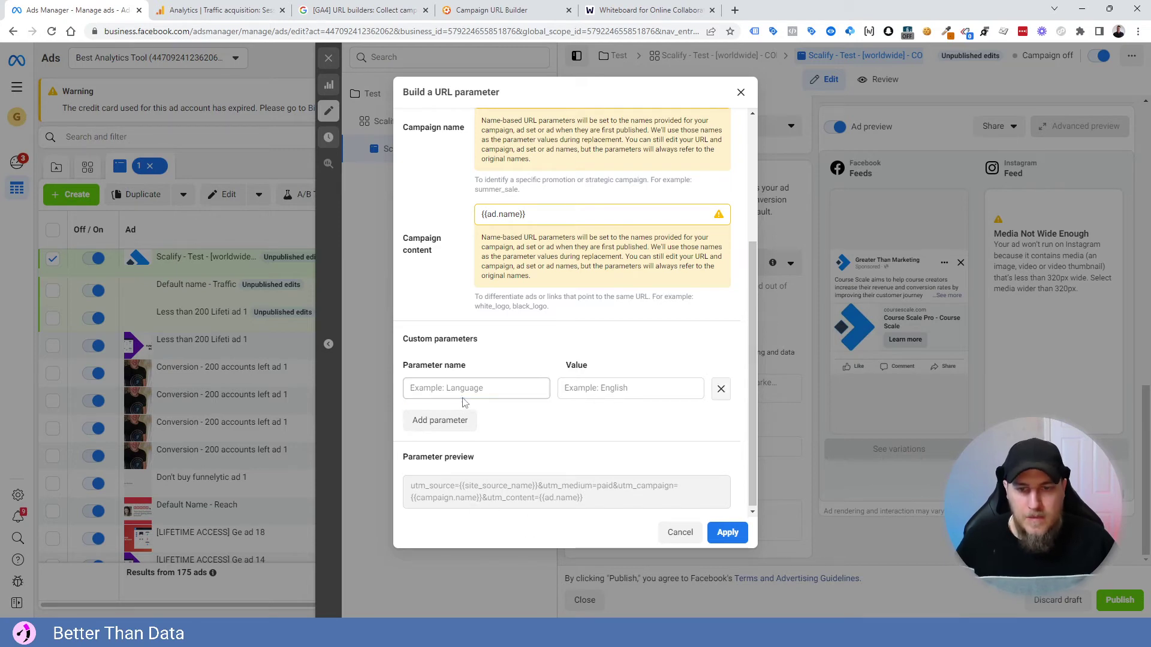
scroll(491, 354, up, 3)
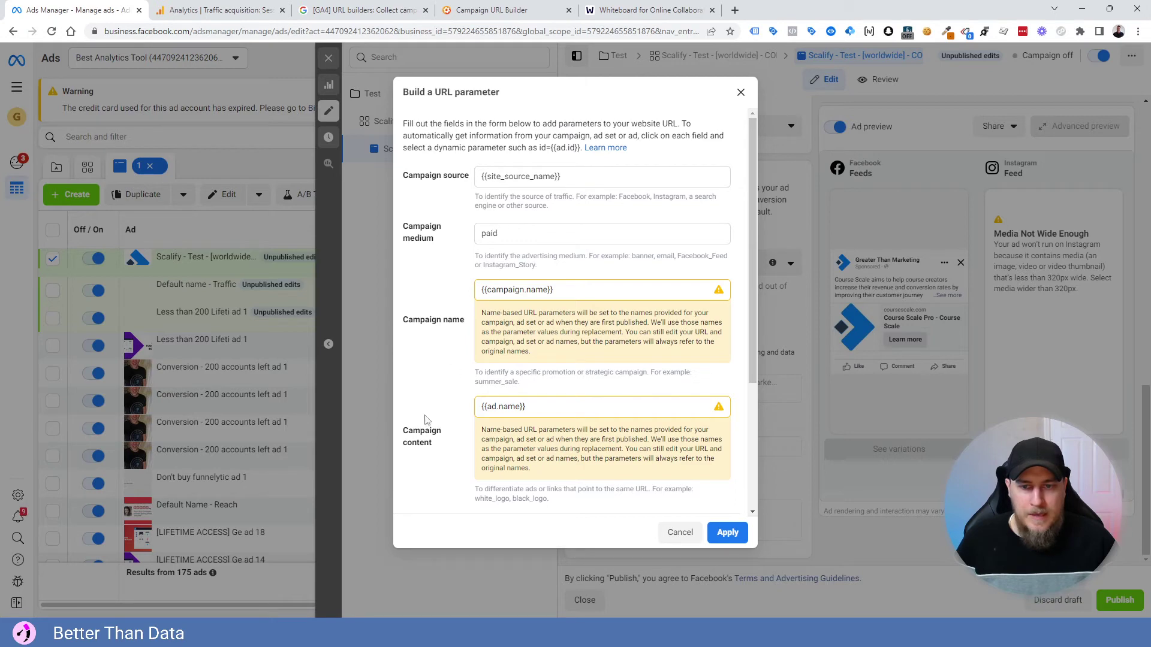
scroll(471, 414, down, 3)
click(471, 389)
text(utm_temr)
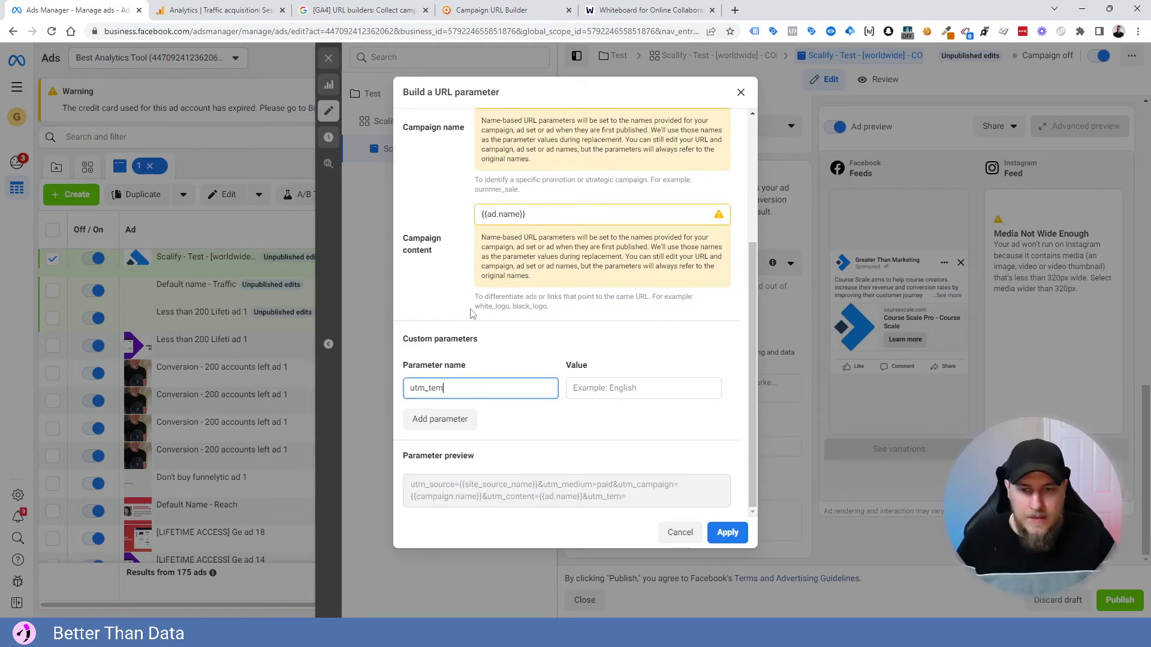
key(BackSpace)
text(rm)
click(599, 387)
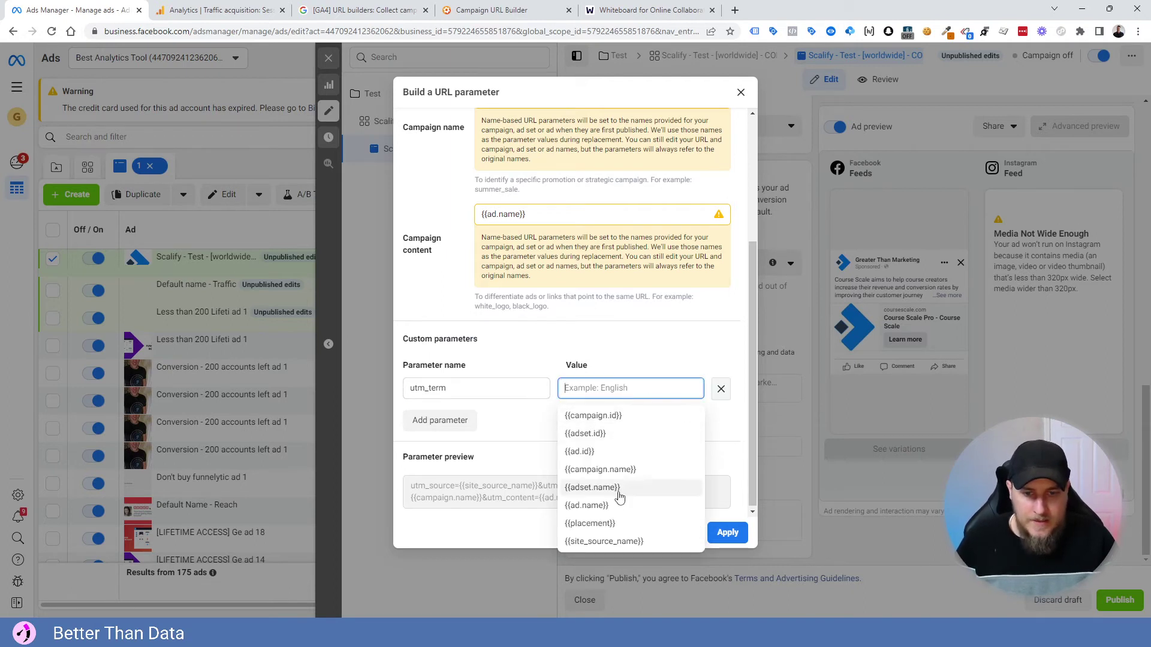
click(592, 487)
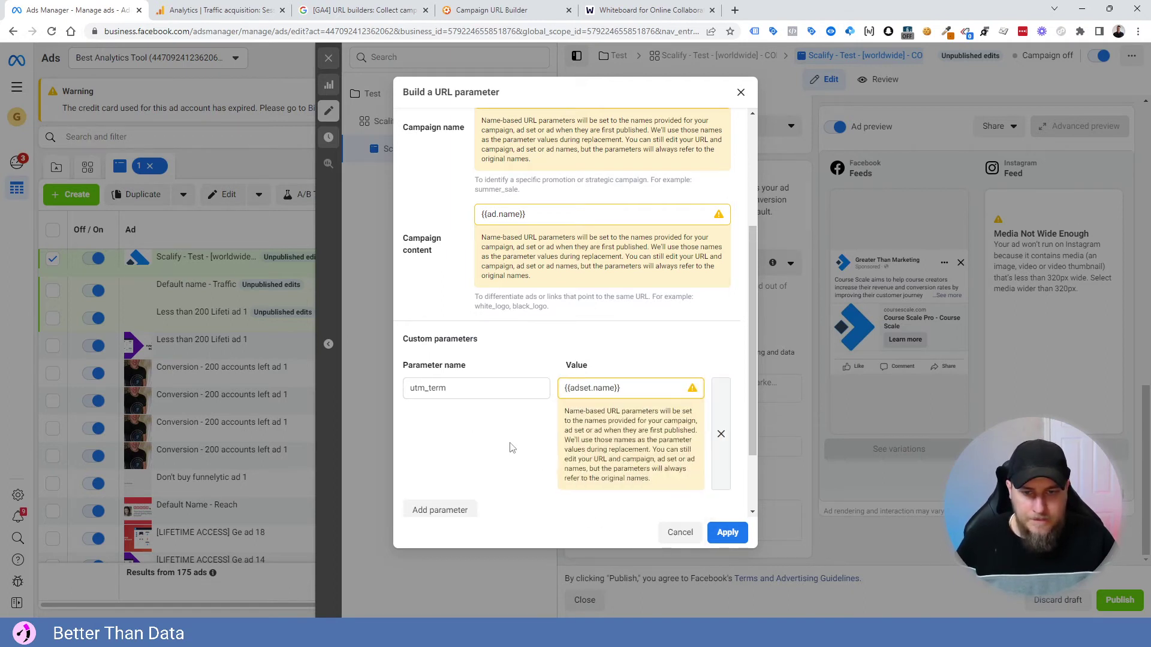
scroll(547, 411, down, 2)
Add a custom parameter utm_id with the value {{campaign.id}}
click(461, 421)
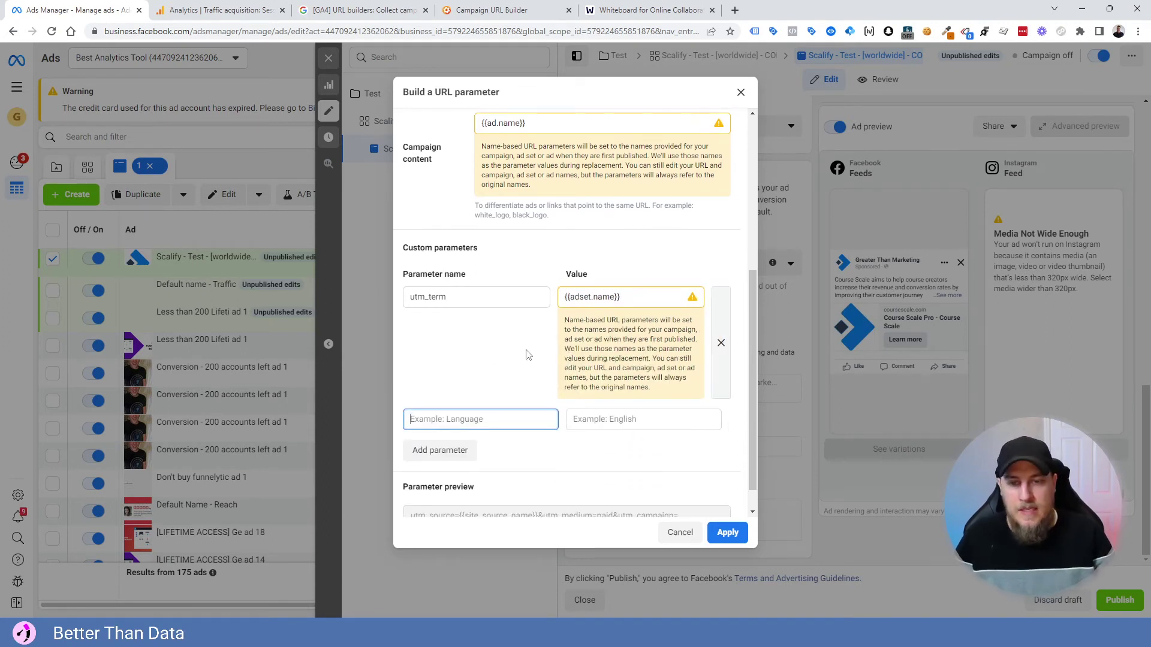
text(utm_id)
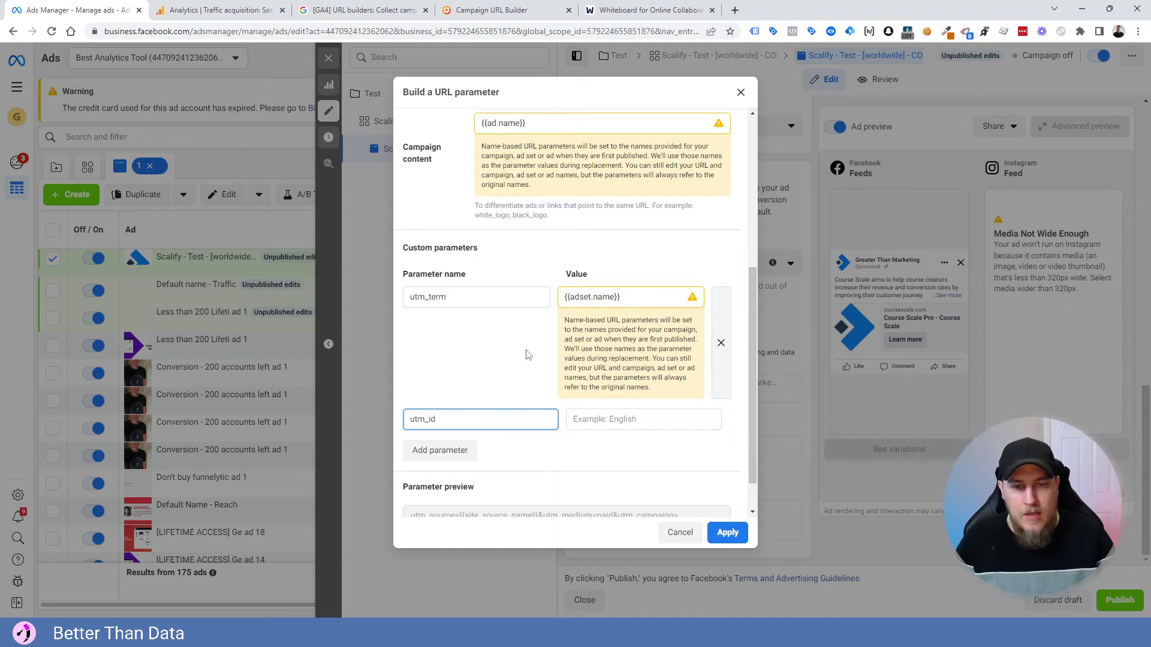
key(Tab)
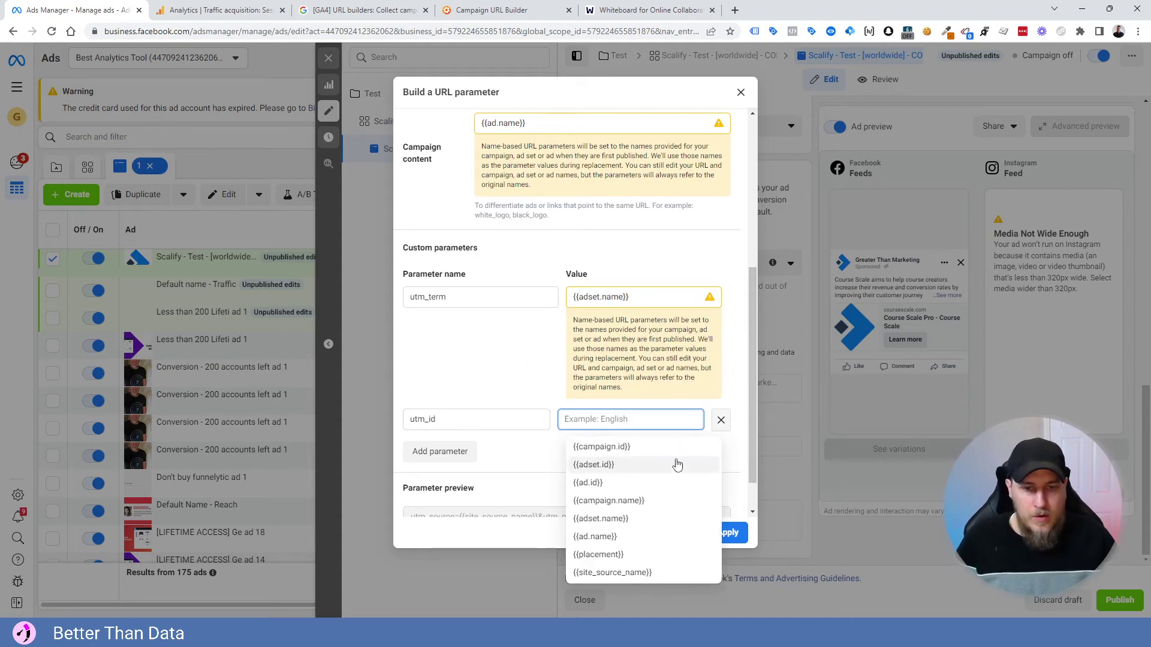
click(623, 447)
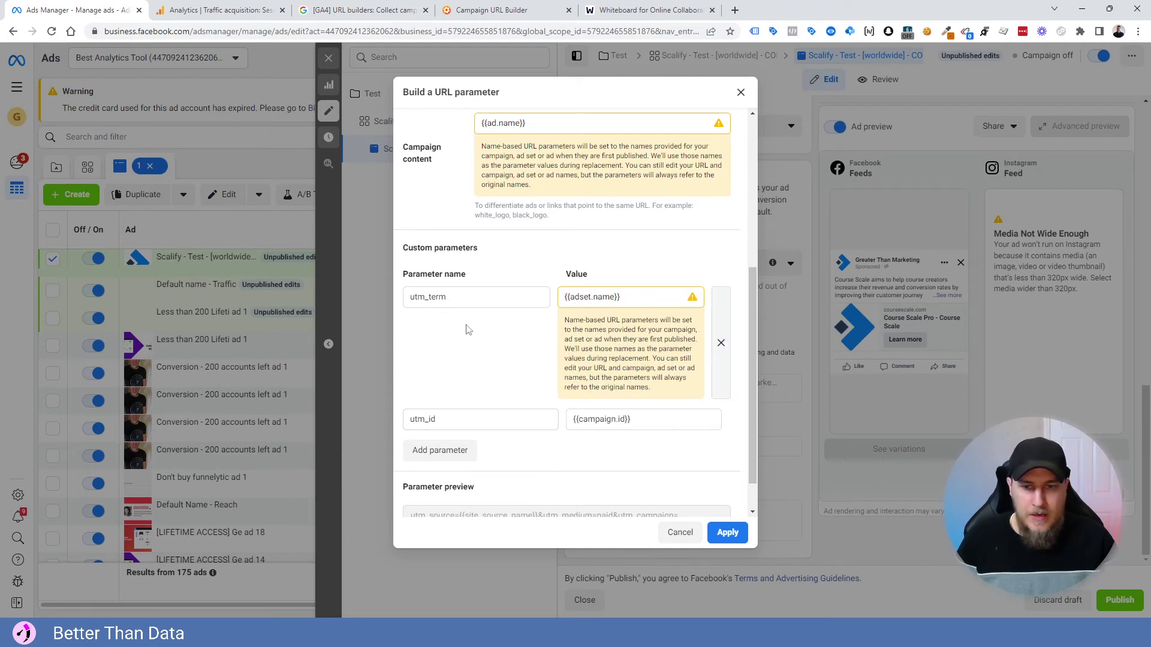
Add a custom parameter utm_source_platform with the value Facebook
scroll(468, 330, down, 1)
click(458, 408)
text(utm)
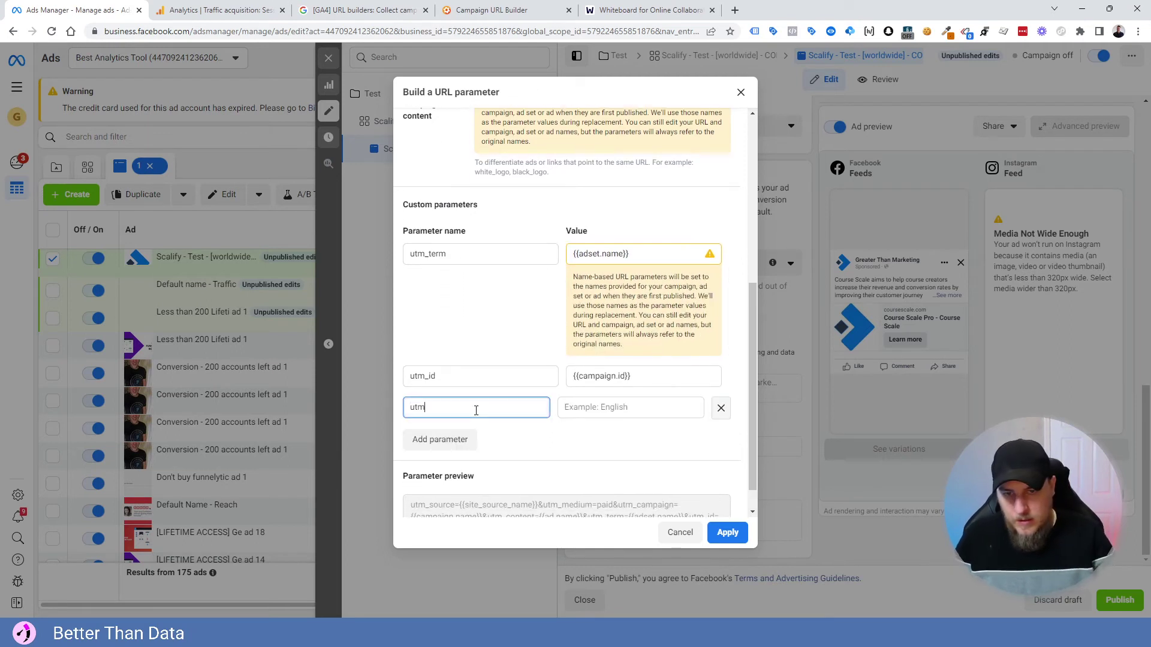
text(_source_platform)
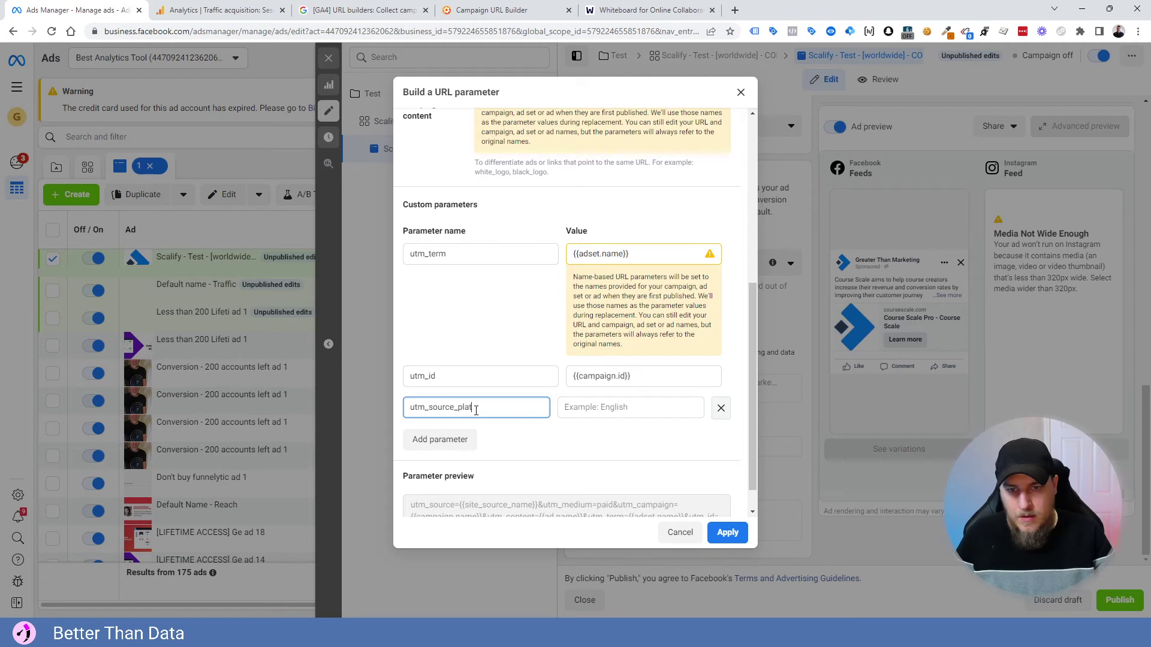
click(655, 412)
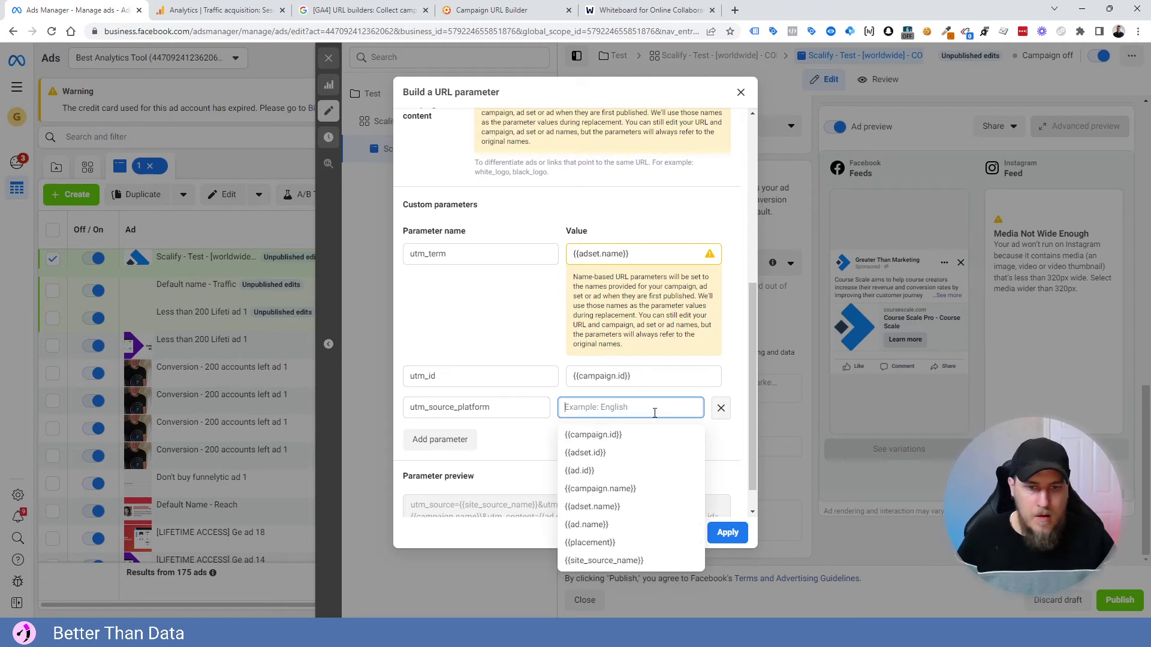
text(Face)
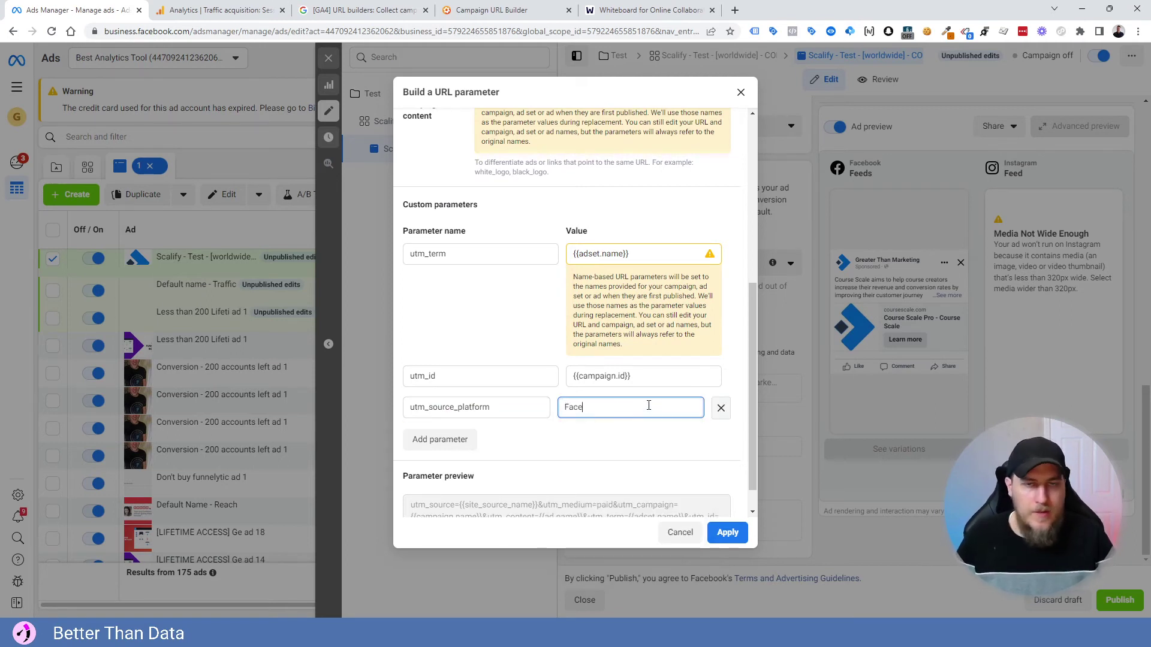
text(book)
click(512, 443)
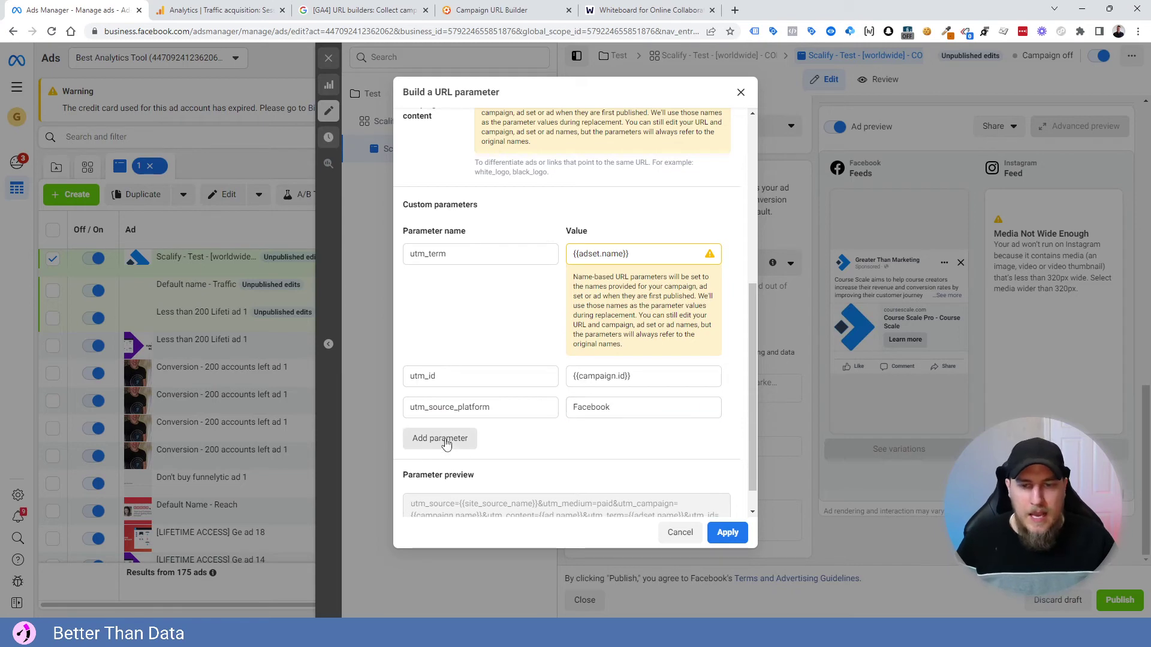
Add a custom parameter placement with the value {{placement}}
click(470, 441)
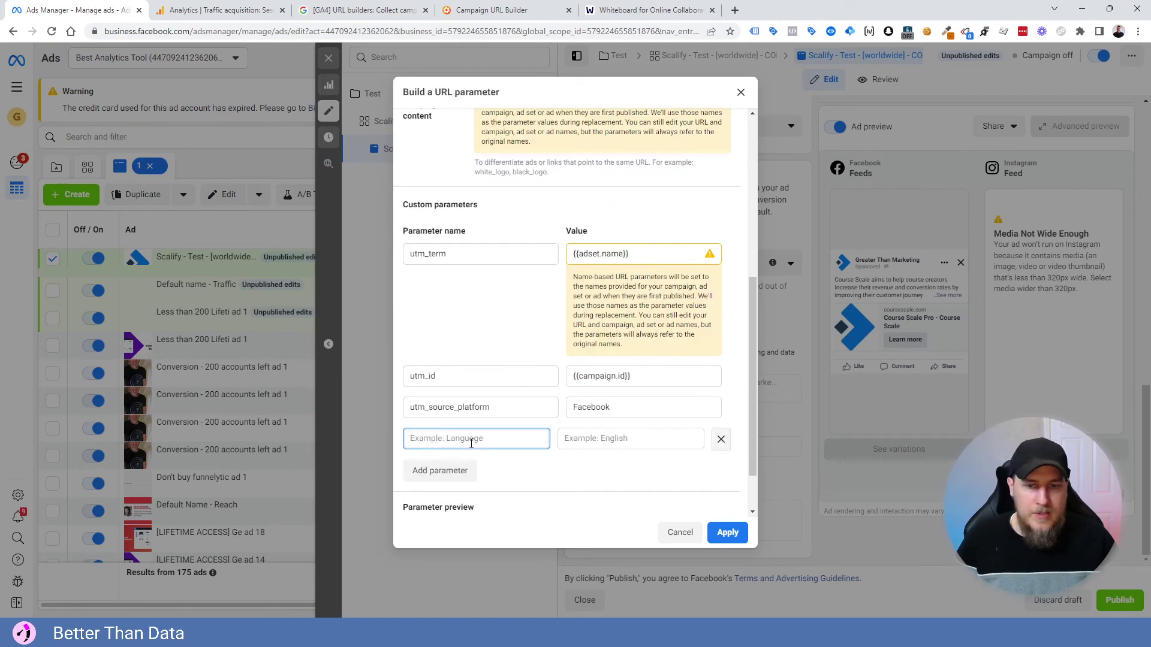
text(placement)
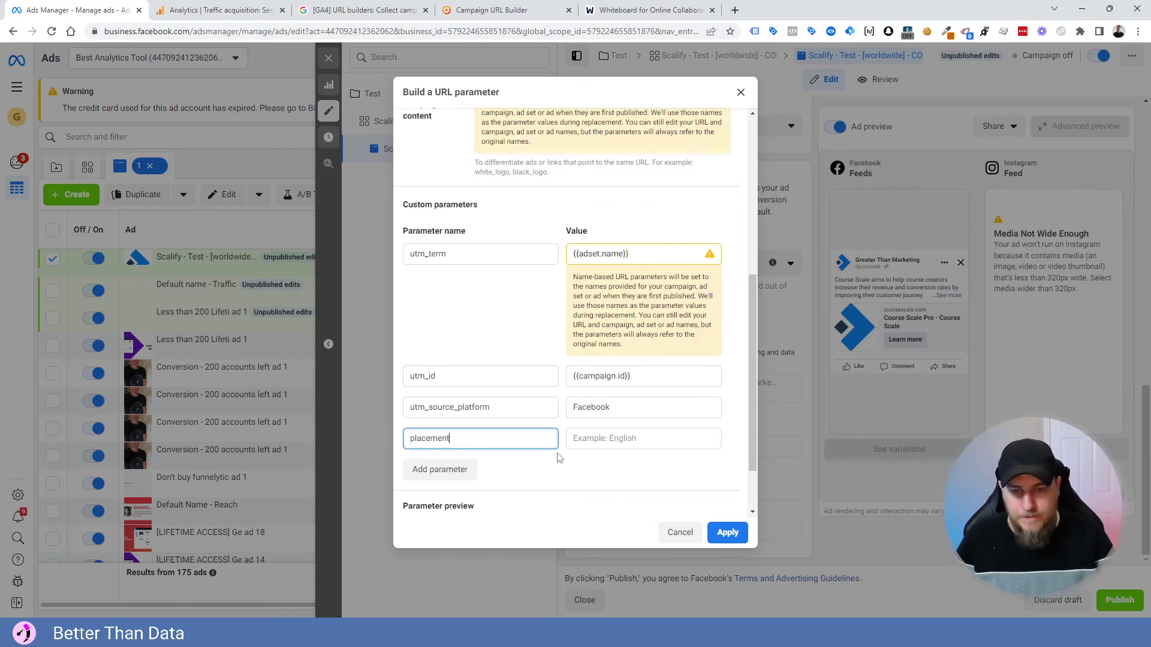
click(615, 438)
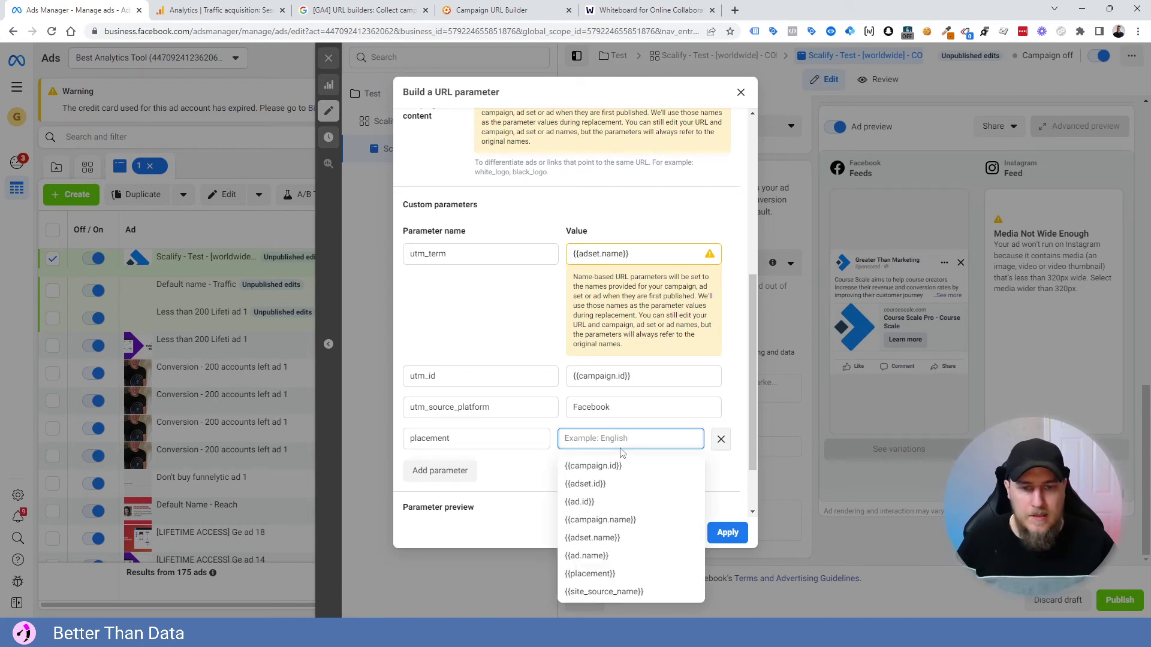
click(590, 574)
drag(501, 438, 402, 441)
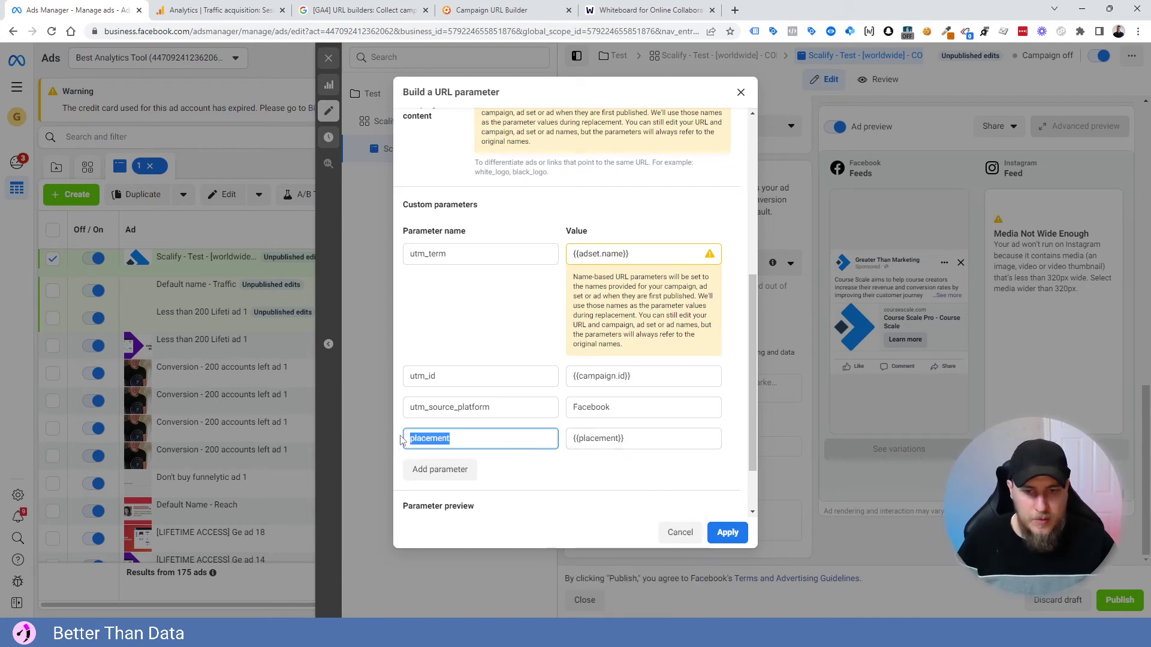
key(Tab)
click(527, 483)
Select the full parameter preview string, then start editing the URL text on the whiteboard
scroll(524, 473, down, 1)
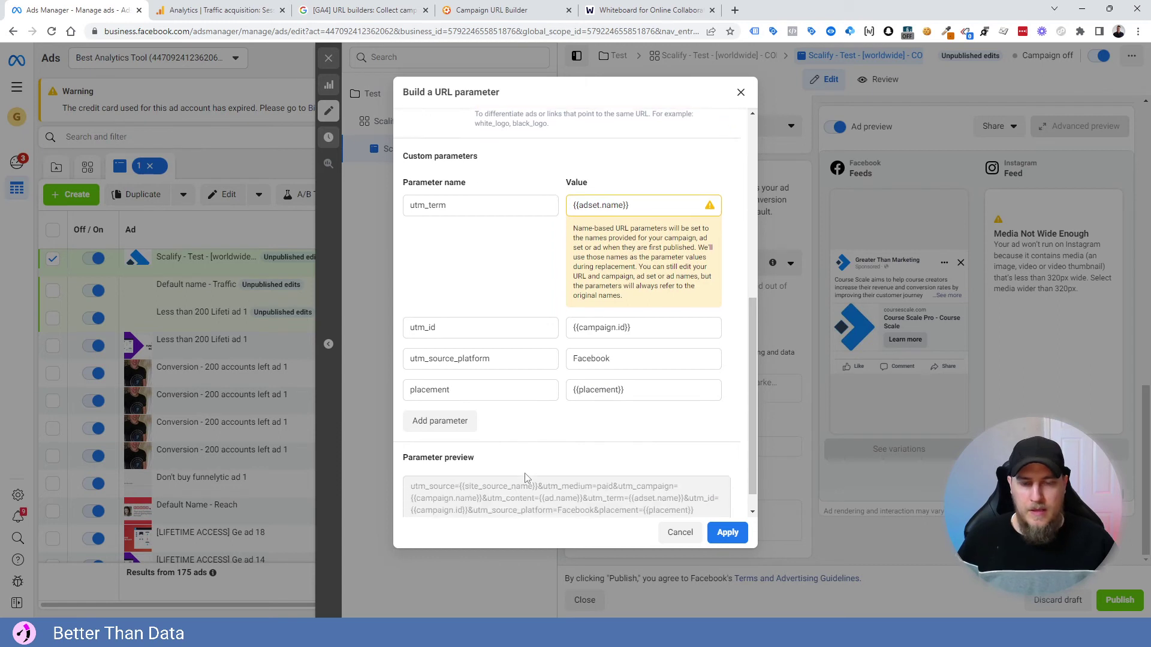
scroll(524, 472, down, 1)
right_click(506, 473)
click(624, 439)
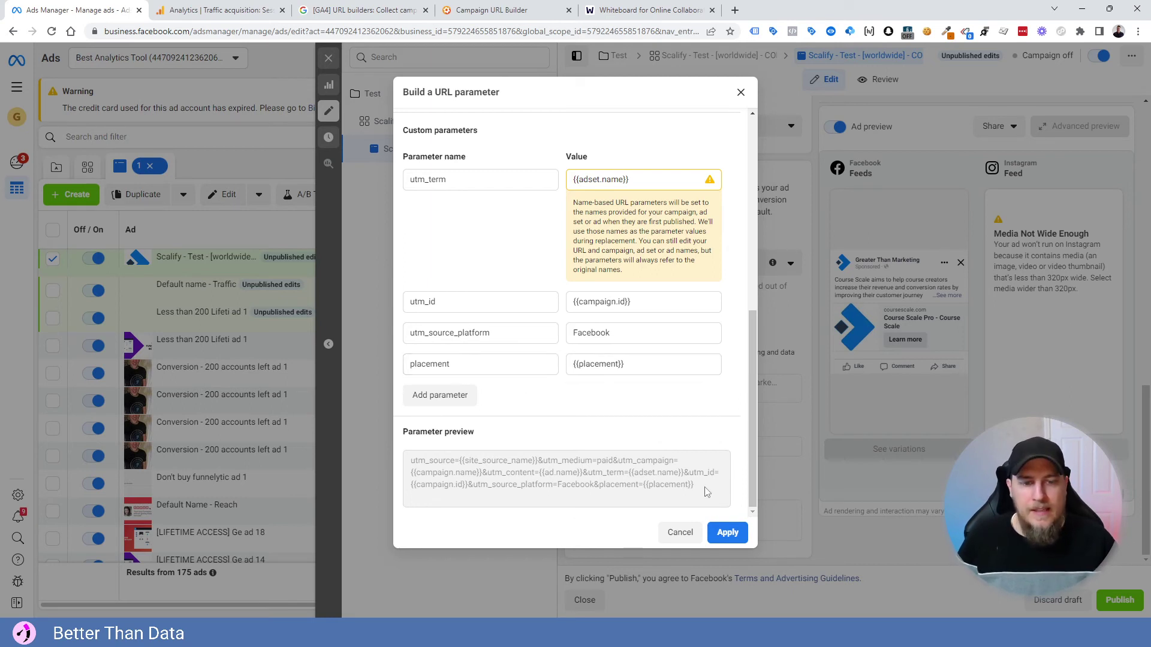
drag(708, 492, 410, 460)
key(ctrl+c)
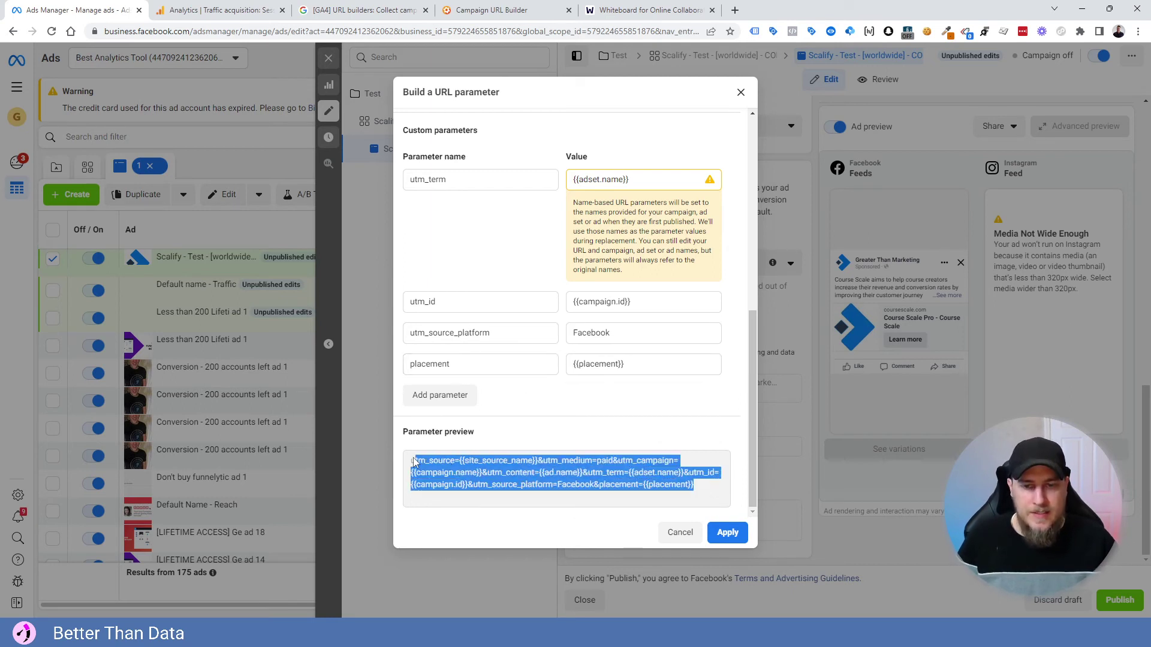
click(650, 8)
double_click(530, 207)
click(742, 204)
click(815, 202)
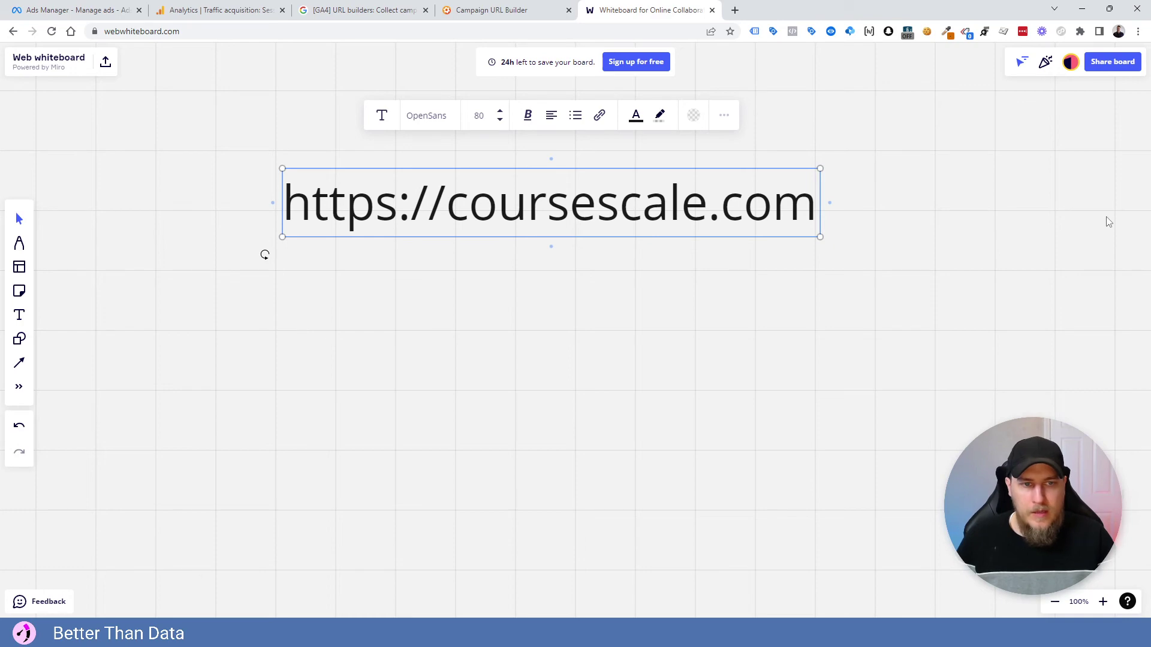
text(?)
key(ctrl+v)
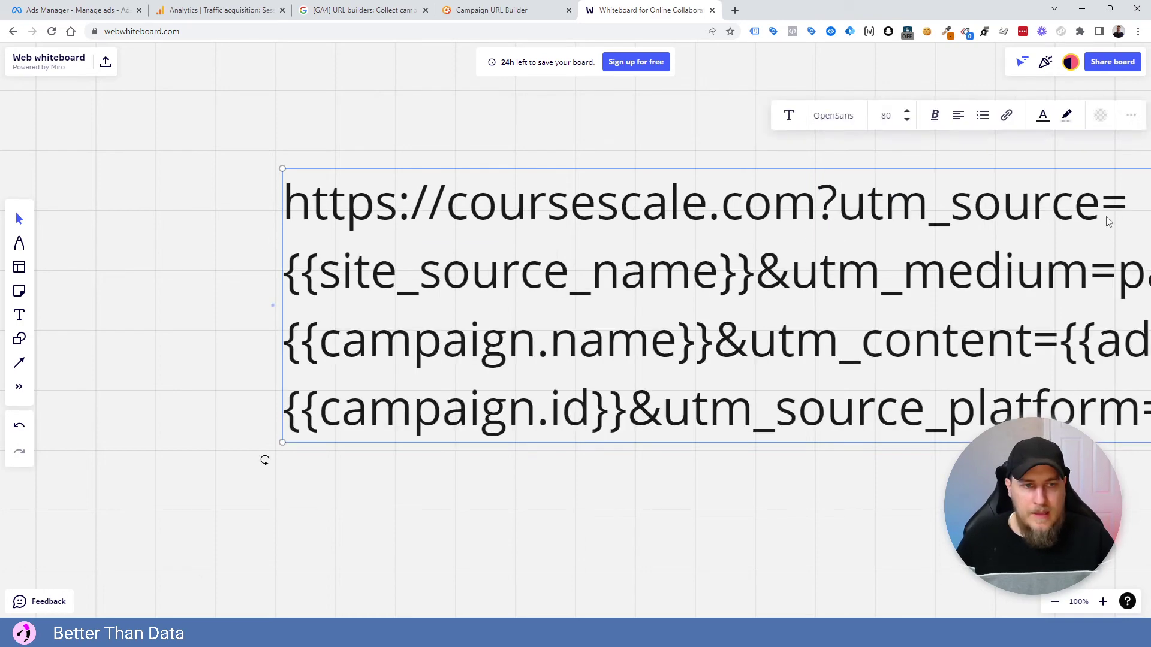
scroll(730, 324, down, 3)
scroll(730, 323, right, 3)
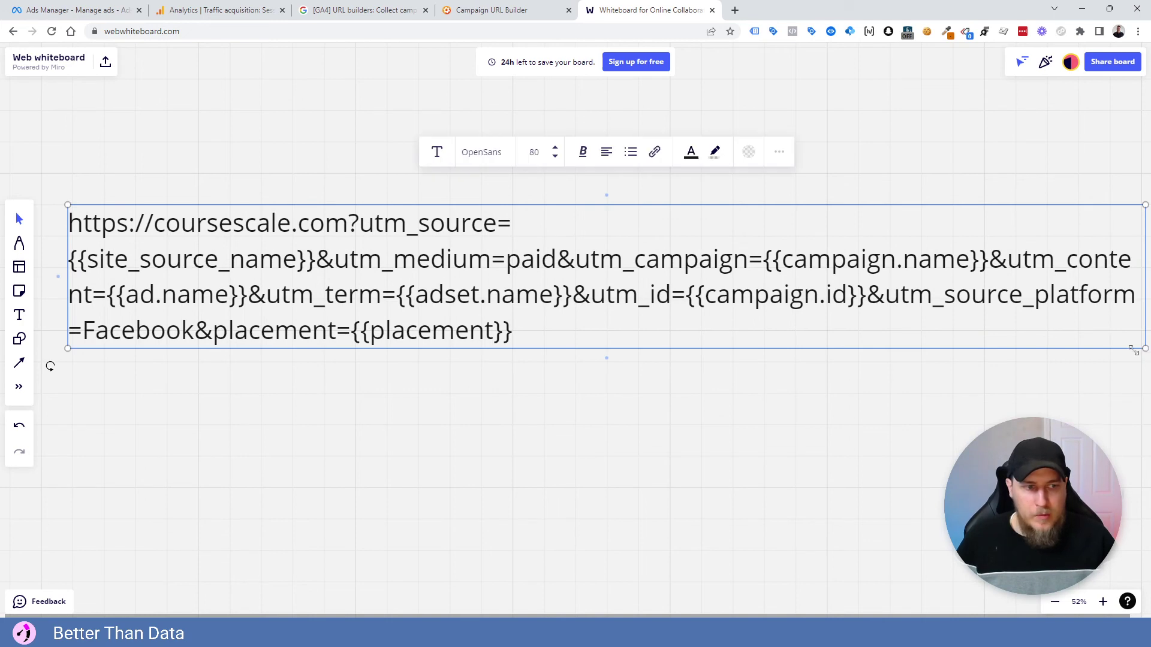
drag(1145, 348, 865, 313)
drag(497, 276, 564, 267)
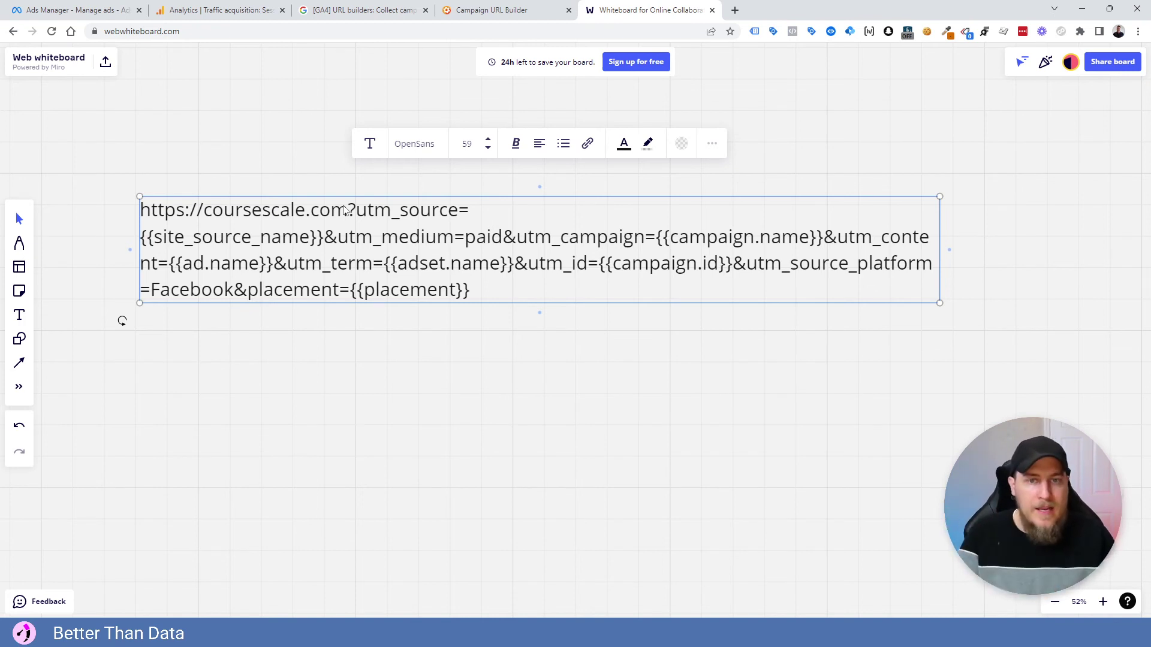
Highlight utm_source, the '?' separator, the site_source_name placeholder, the '&' and closing braces to explain them
double_click(352, 213)
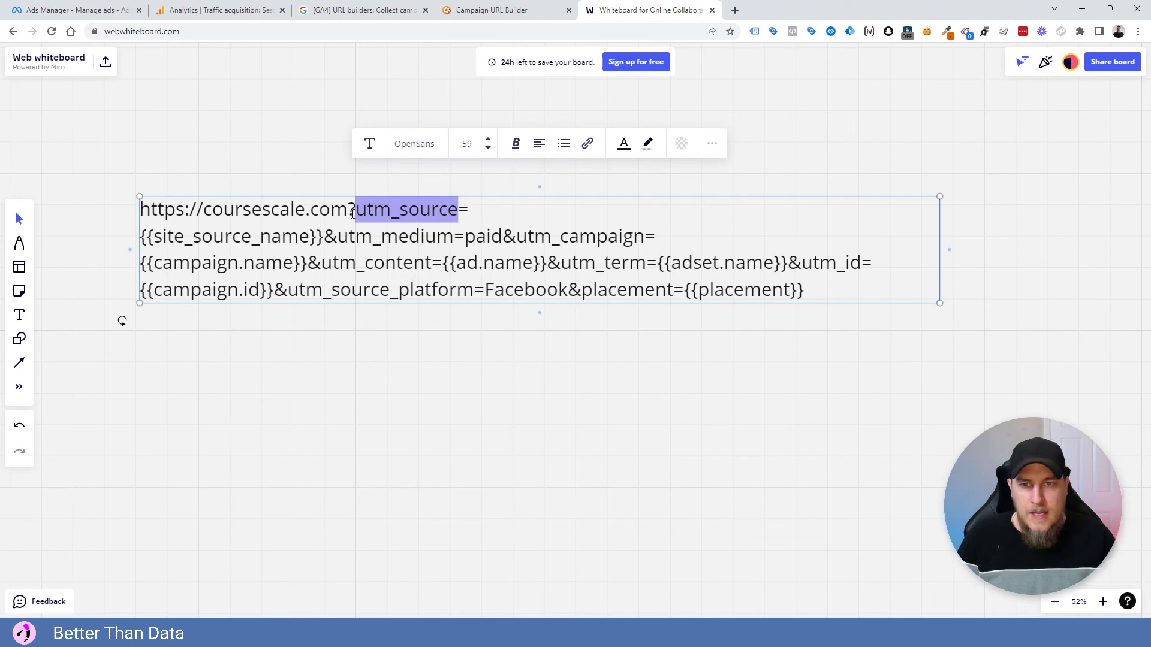
click(351, 212)
key(shift+Right)
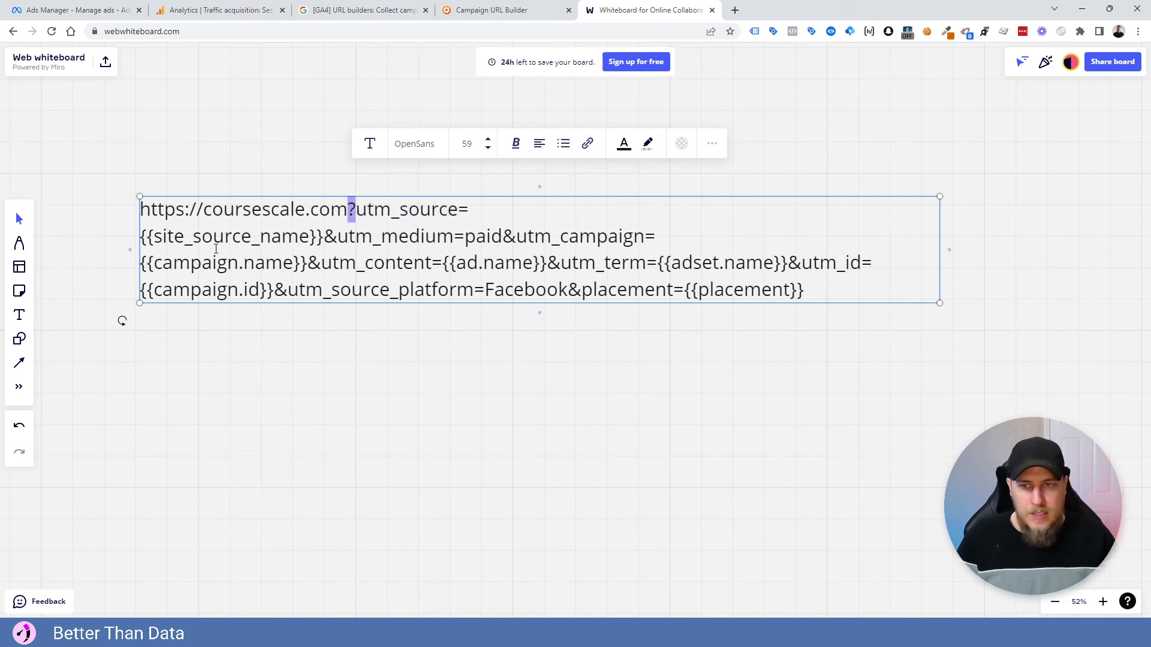
drag(316, 236, 160, 236)
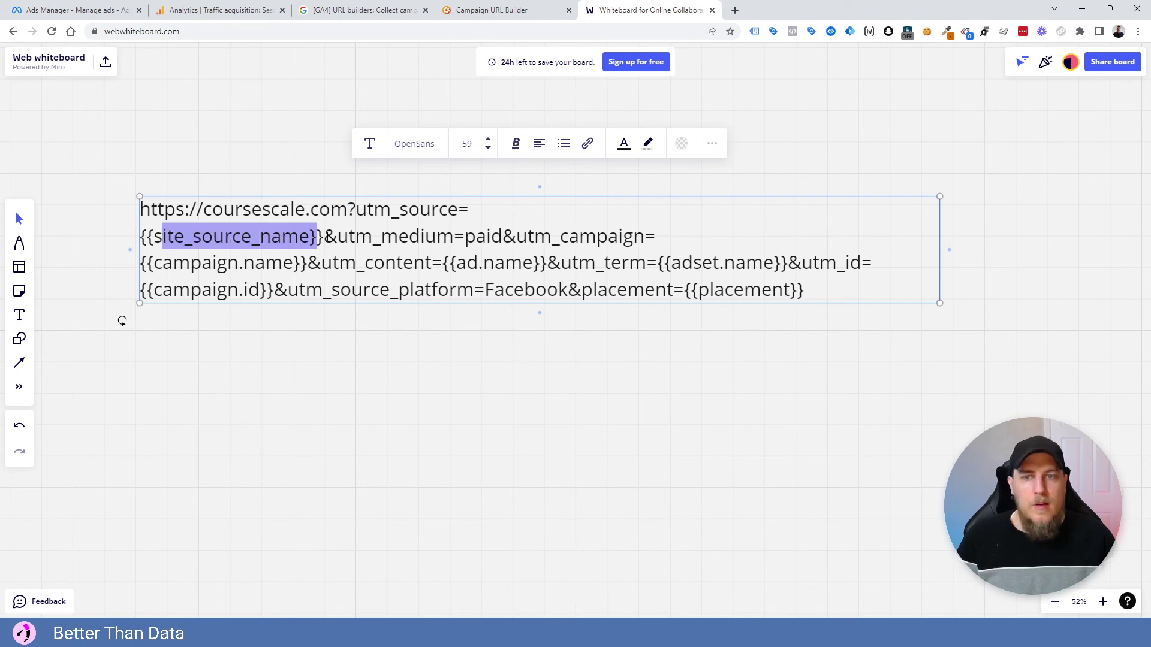
click(324, 237)
key(shift+Right)
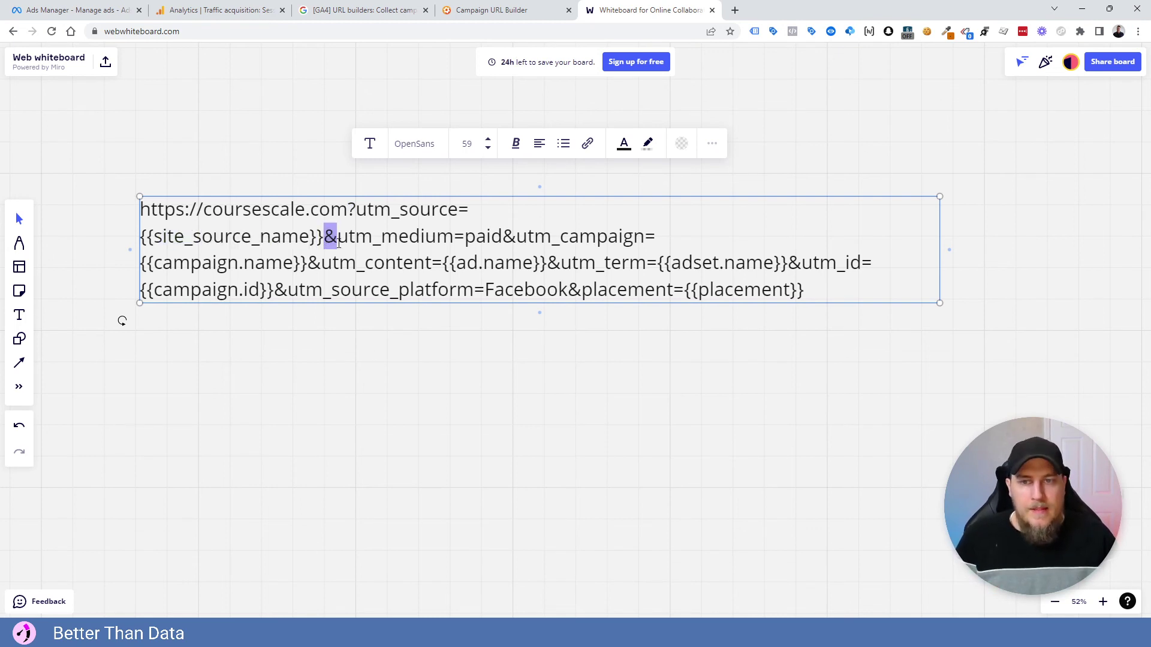
click(354, 237)
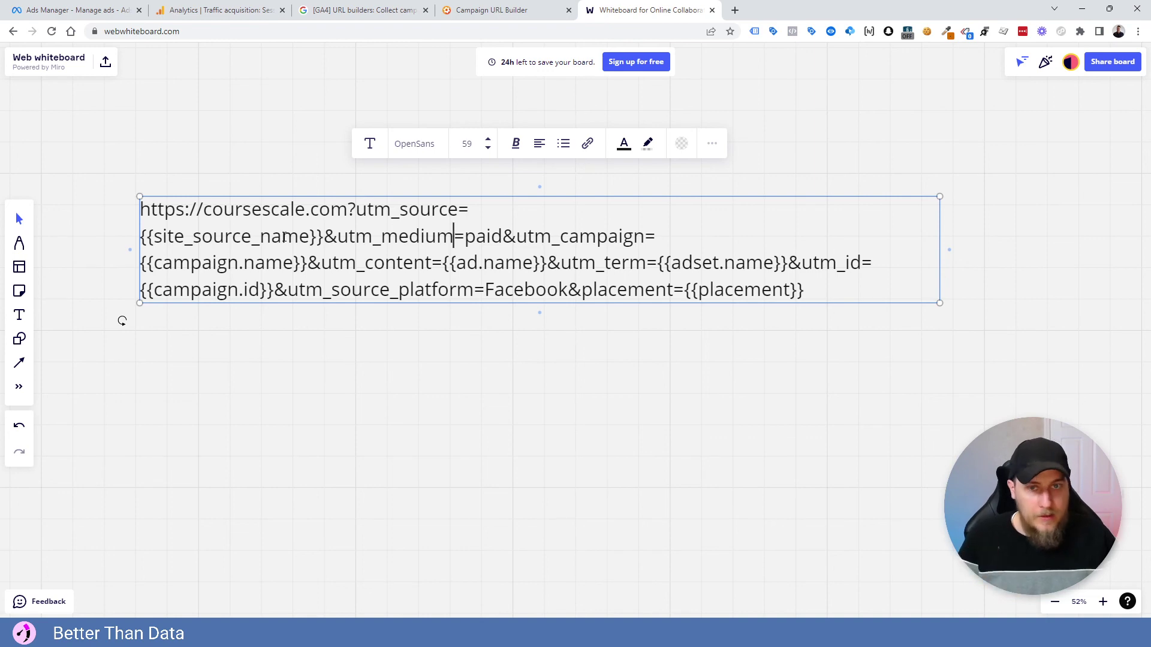
drag(324, 236, 311, 235)
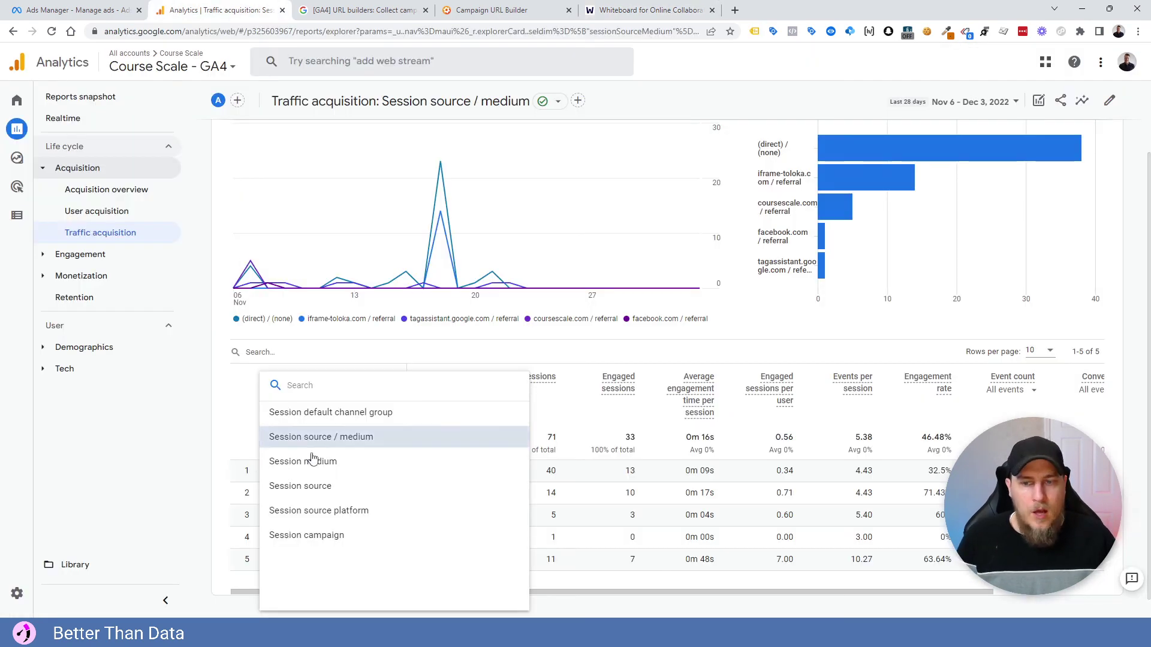
Keep Session source / medium as the Traffic acquisition dimension and review the report rows
click(333, 442)
scroll(281, 419, down, 1)
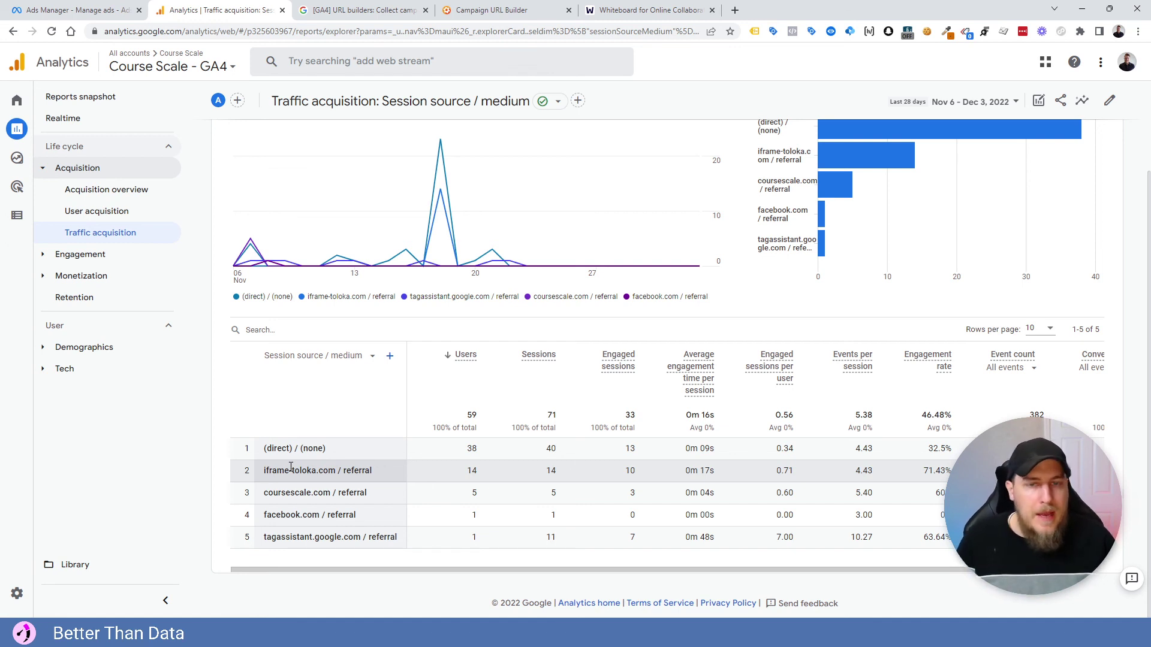
scroll(346, 340, up, 2)
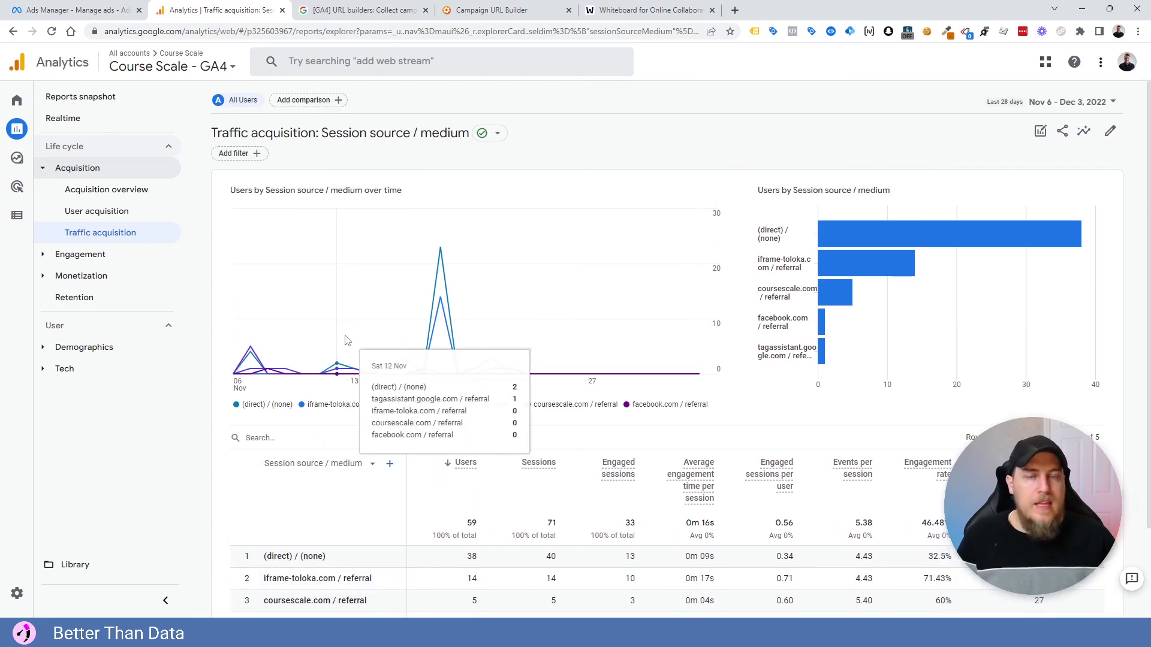